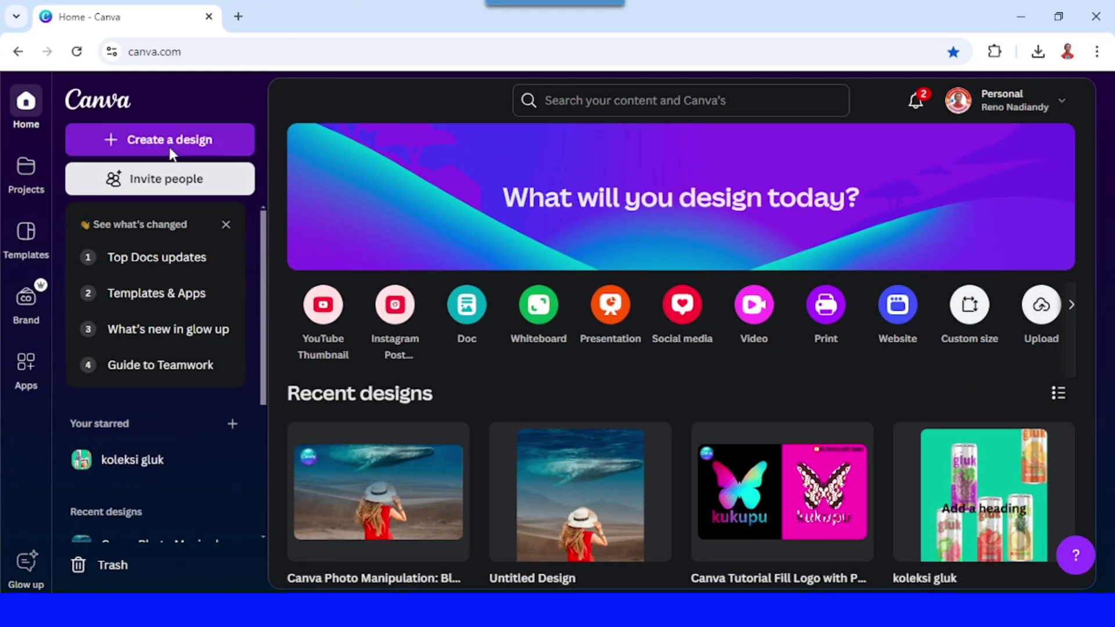
Step: Create a blank 1080×1350 Instagram post and pick TypeCraft from a 'TYPE' apps search
{"action": "left_click", "coordinate": [168, 145]}
{"action": "left_click", "coordinate": [483, 212]}
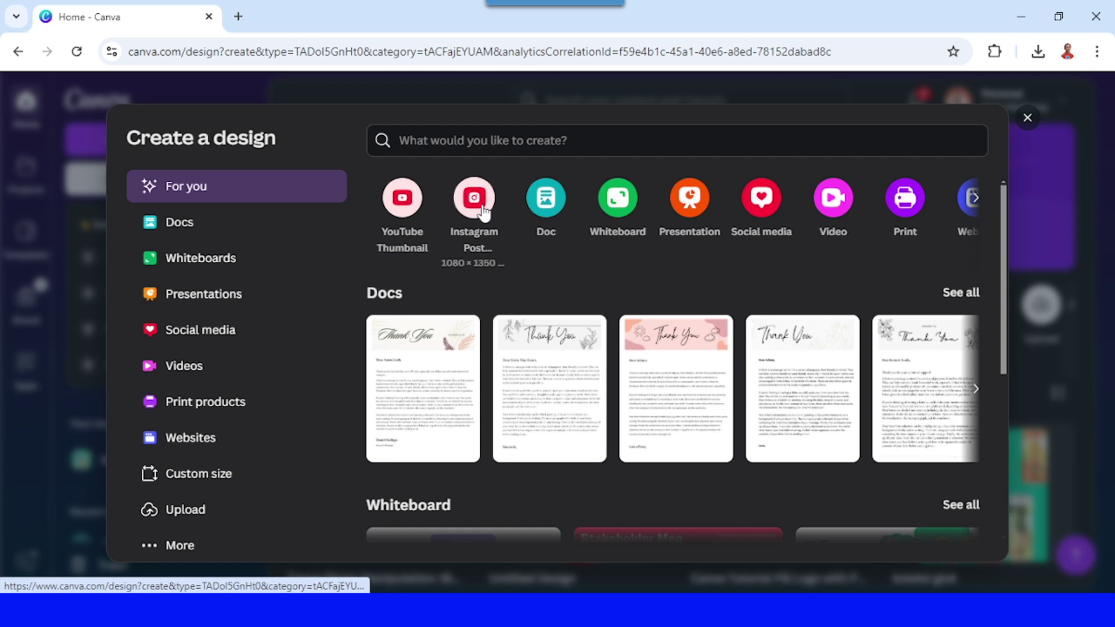
{"action": "scroll", "coordinate": [44, 416], "scroll_direction": "down", "scroll_amount": 2}
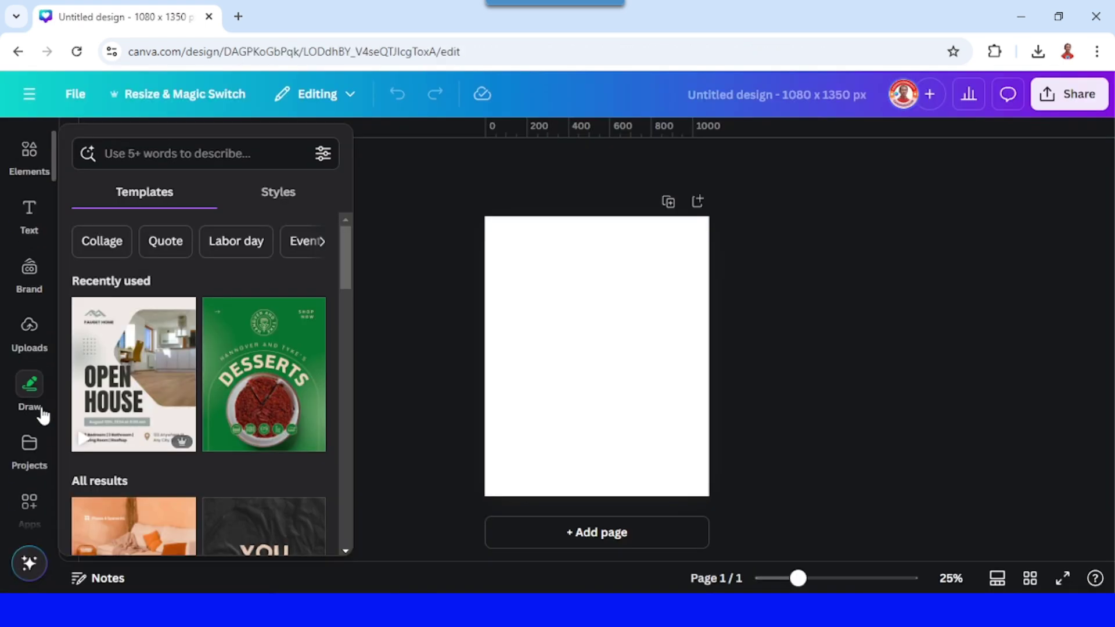
{"action": "scroll", "coordinate": [41, 415], "scroll_direction": "down", "scroll_amount": 2}
{"action": "left_click", "coordinate": [28, 400]}
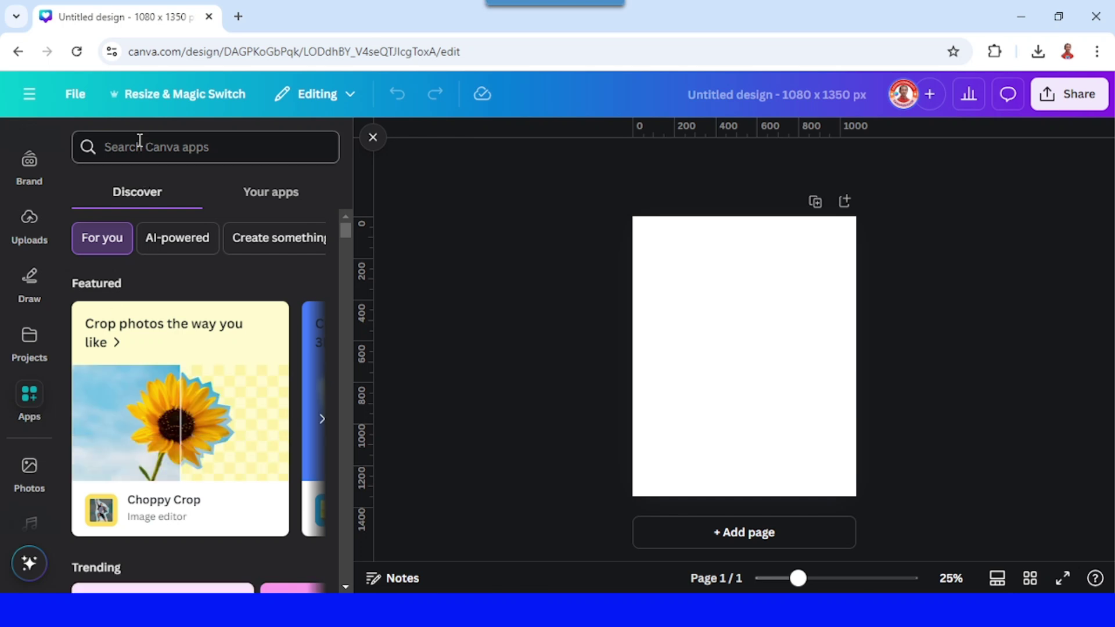
{"action": "type", "text": "TYPE"}
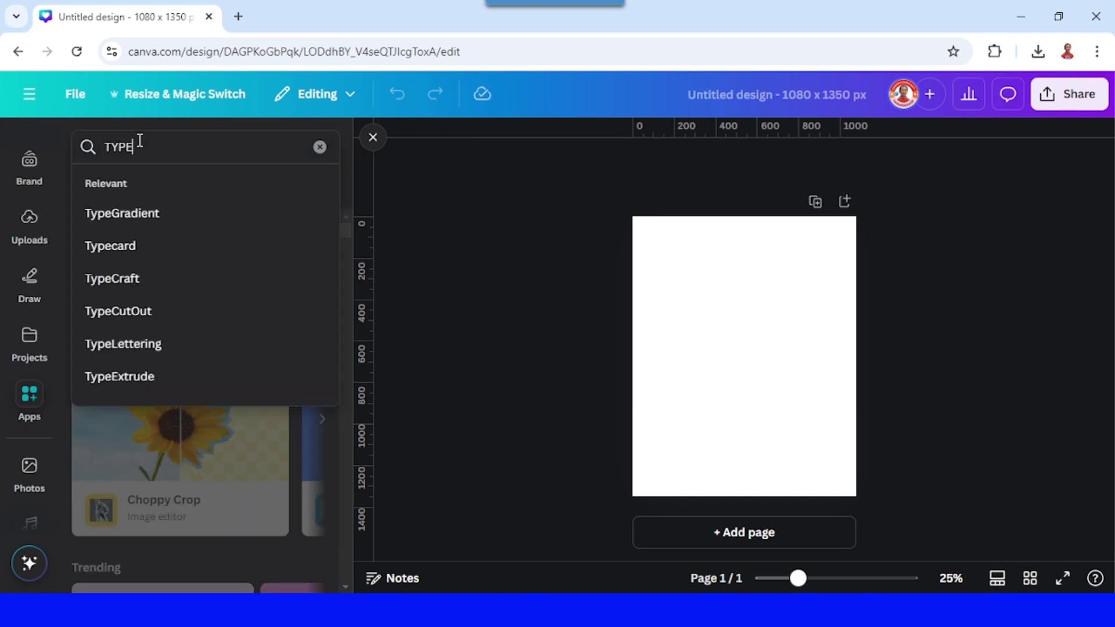
{"action": "left_click", "coordinate": [150, 280]}
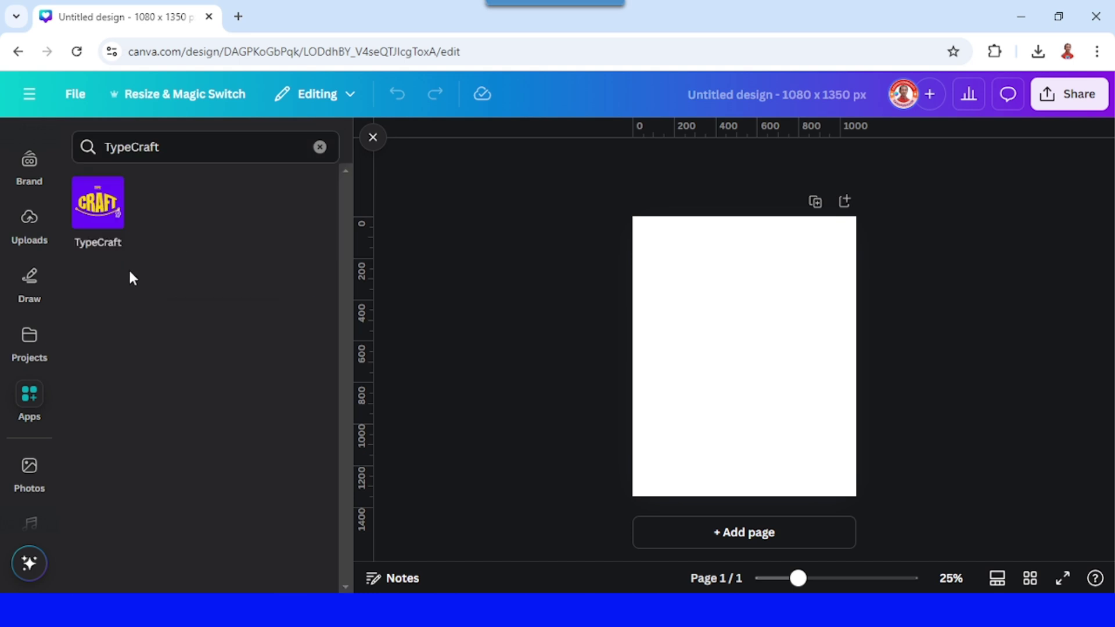
Step: Change the TypeCraft lettering to 'HAP PY WEEK END' in the Teko Bold 123 font
{"action": "left_click", "coordinate": [101, 224]}
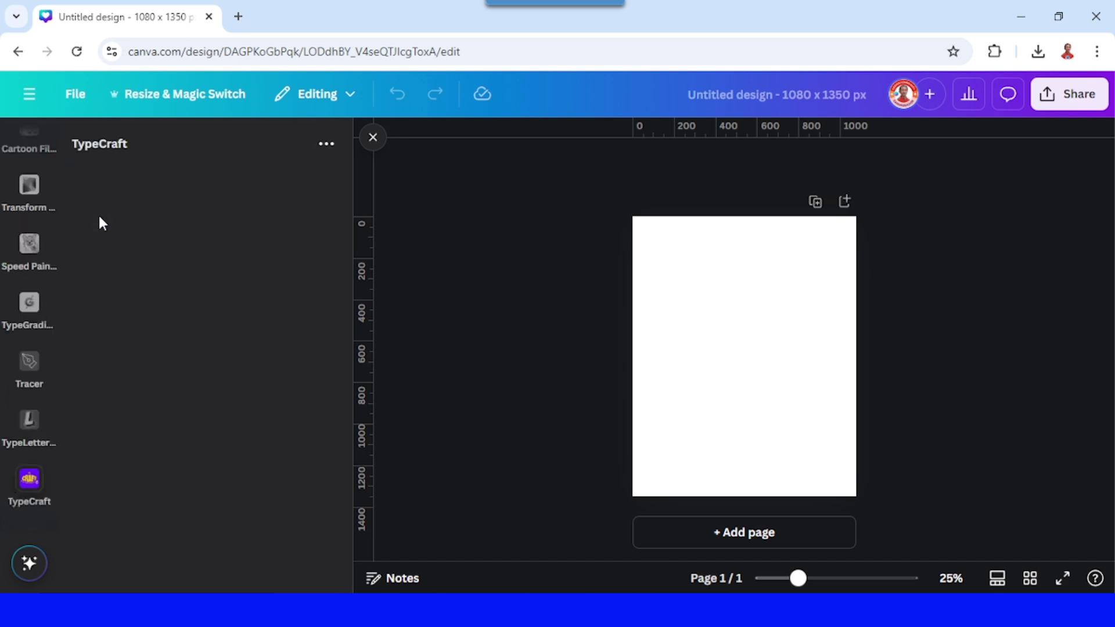
{"action": "left_click_drag", "start_coordinate": [169, 217], "coordinate": [69, 206]}
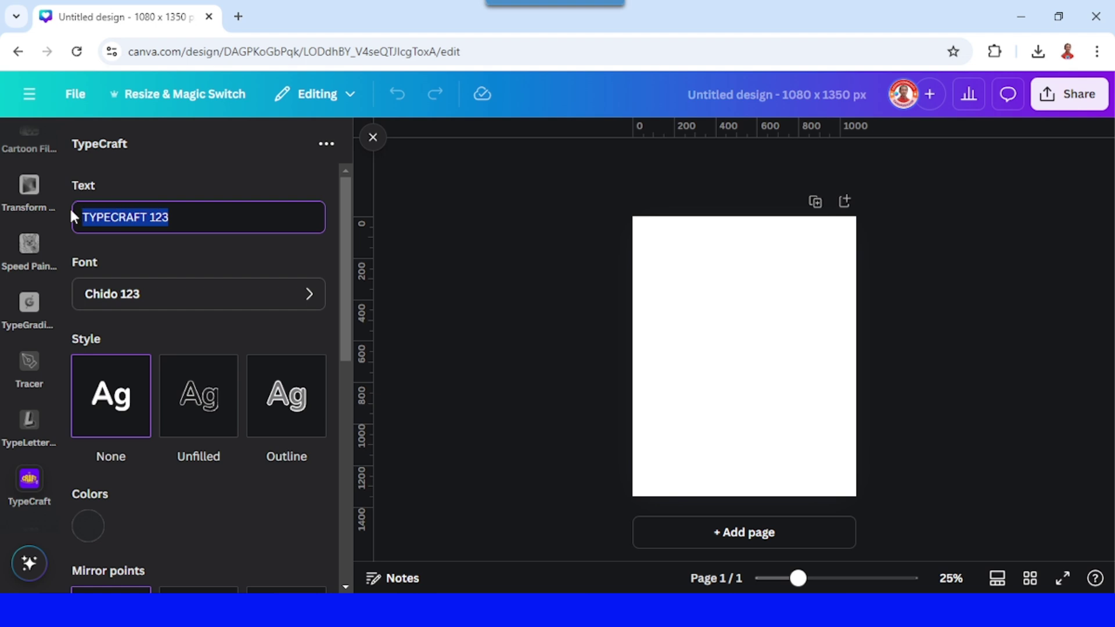
{"action": "type", "text": "HAP"}
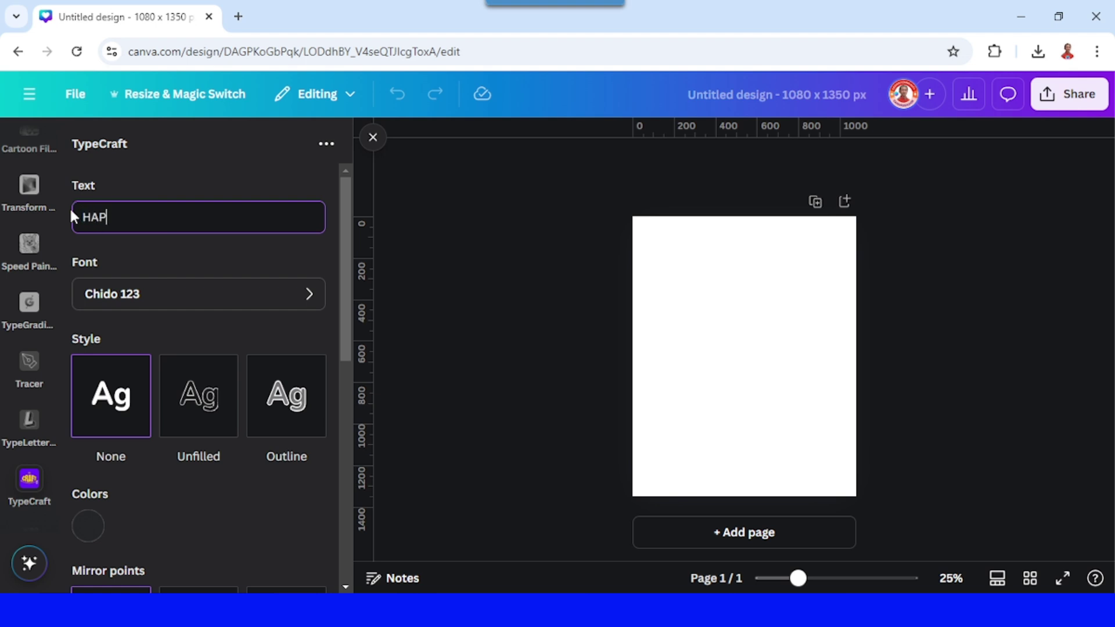
{"action": "type", "text": " PY"}
{"action": "type", "text": " WEEK "}
{"action": "type", "text": "END"}
{"action": "left_click", "coordinate": [179, 301]}
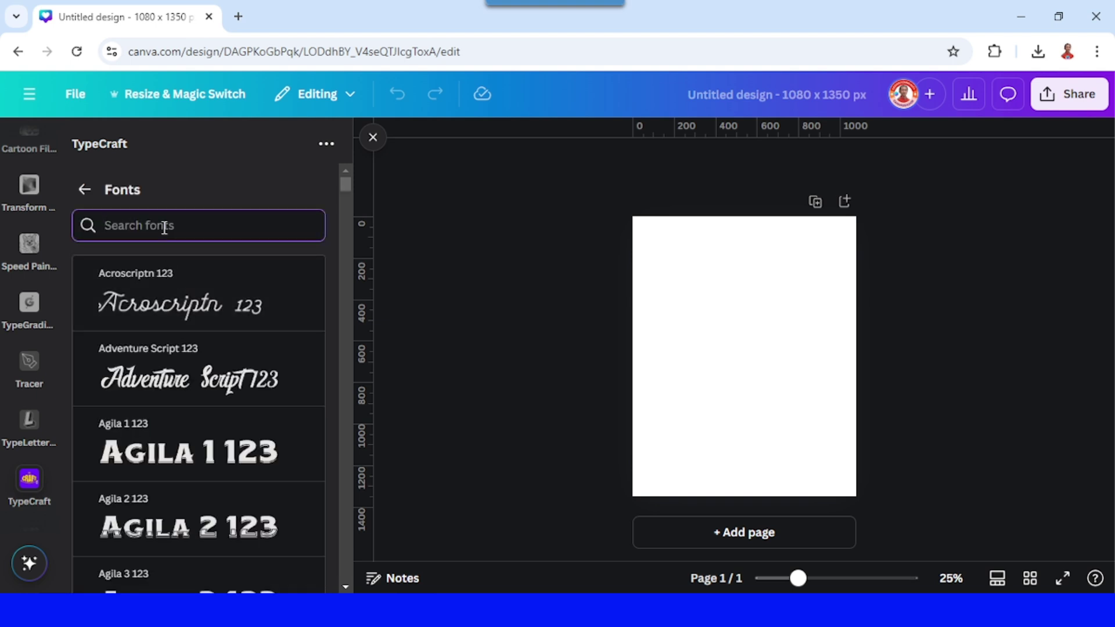
{"action": "type", "text": "TEKO"}
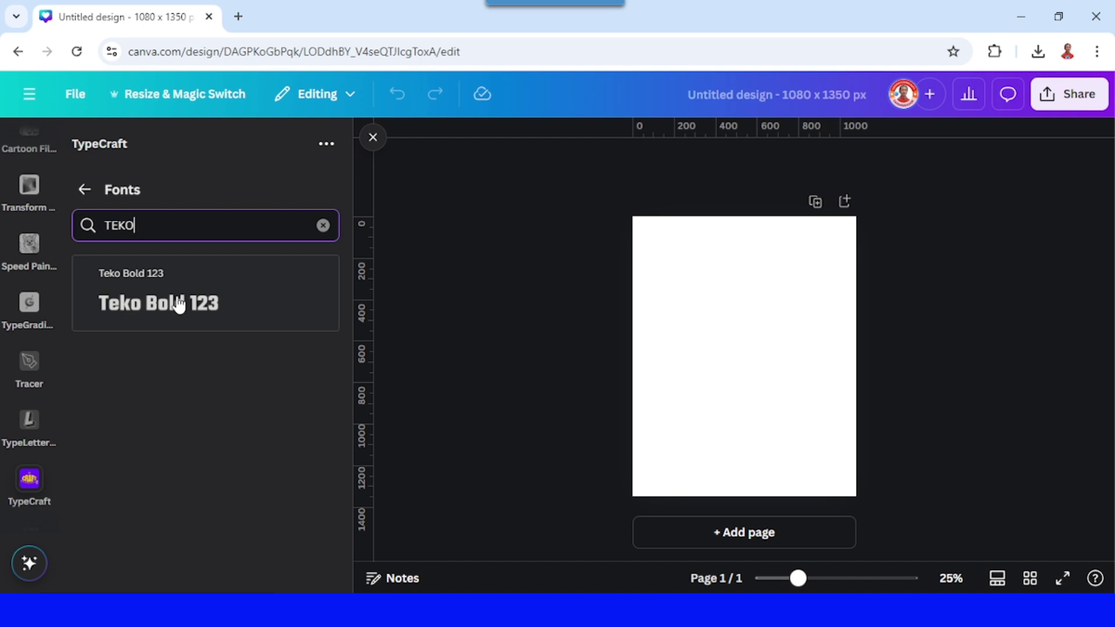
{"action": "left_click", "coordinate": [180, 309]}
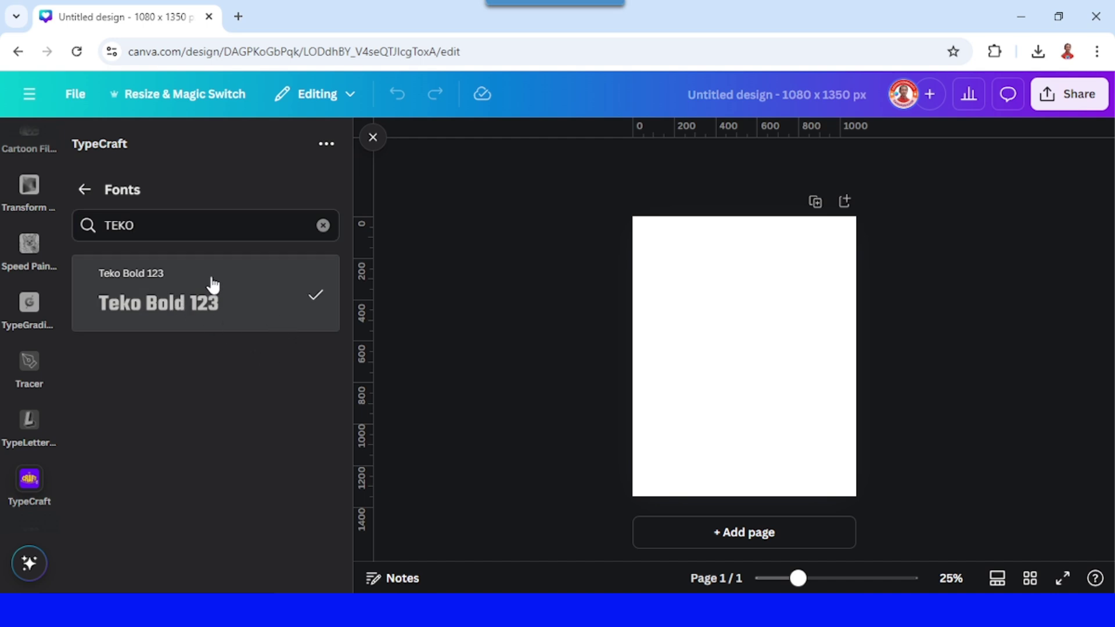
{"action": "left_click", "coordinate": [85, 193]}
{"action": "scroll", "coordinate": [236, 368], "scroll_direction": "down", "scroll_amount": 5}
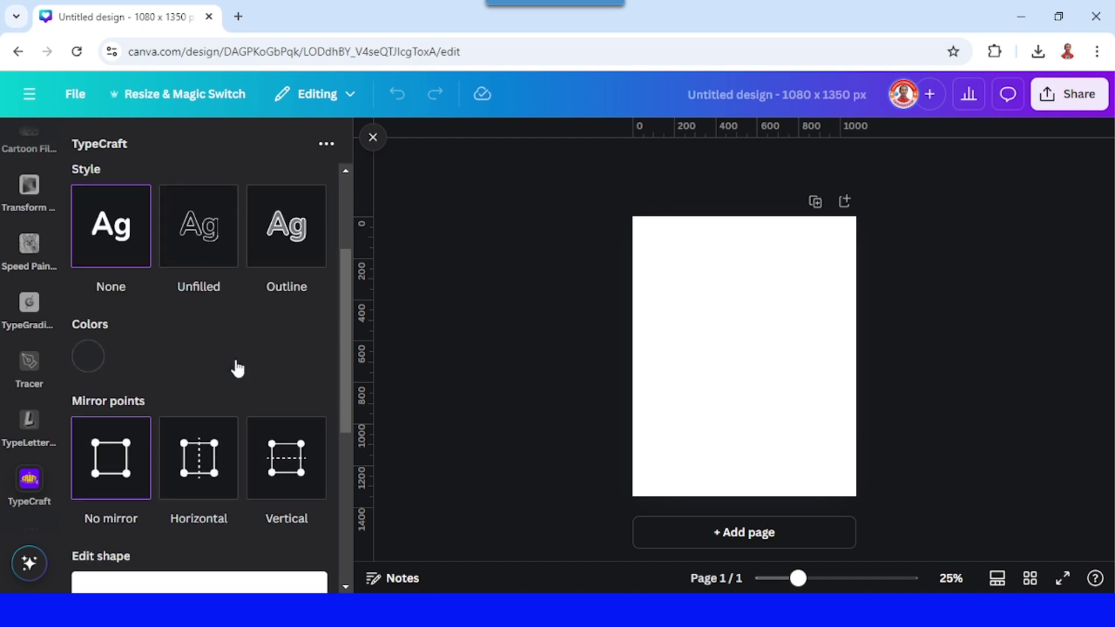
{"action": "scroll", "coordinate": [236, 368], "scroll_direction": "down", "scroll_amount": 2}
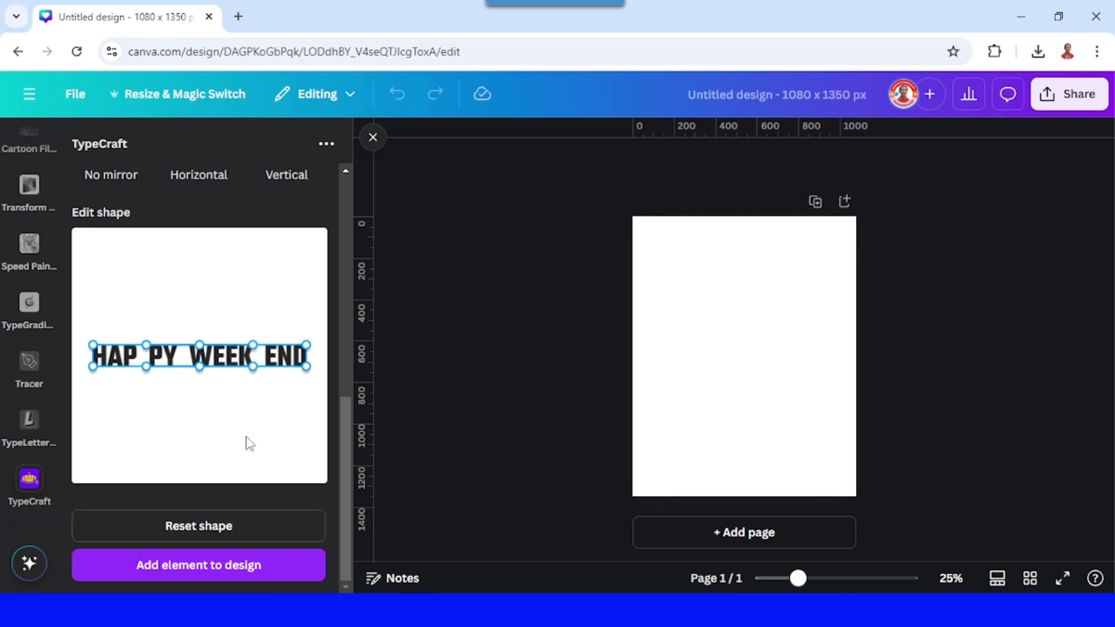
Step: Add the HAP PY WEEK END lettering and place a duplicate below it
{"action": "left_click", "coordinate": [233, 573]}
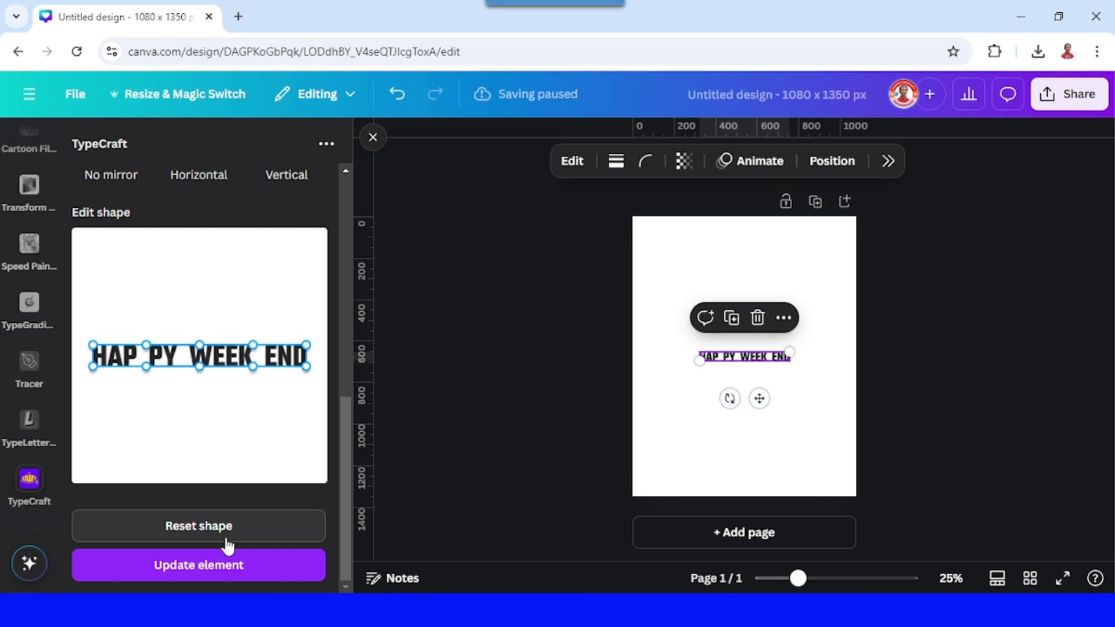
{"action": "left_click", "coordinate": [731, 317]}
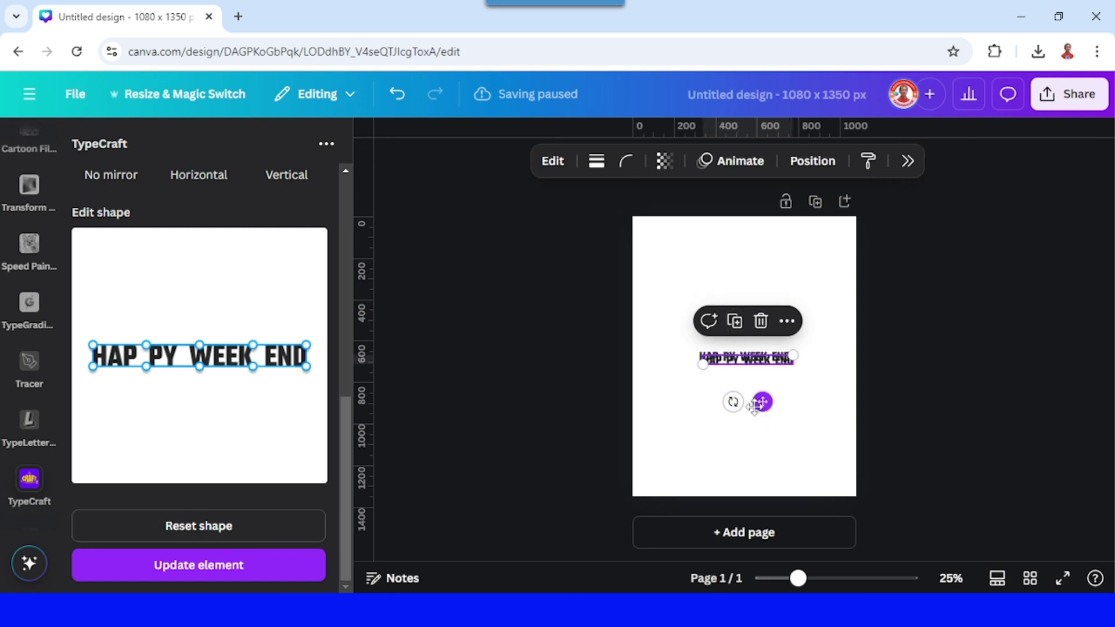
{"action": "left_click_drag", "start_coordinate": [760, 401], "coordinate": [750, 424]}
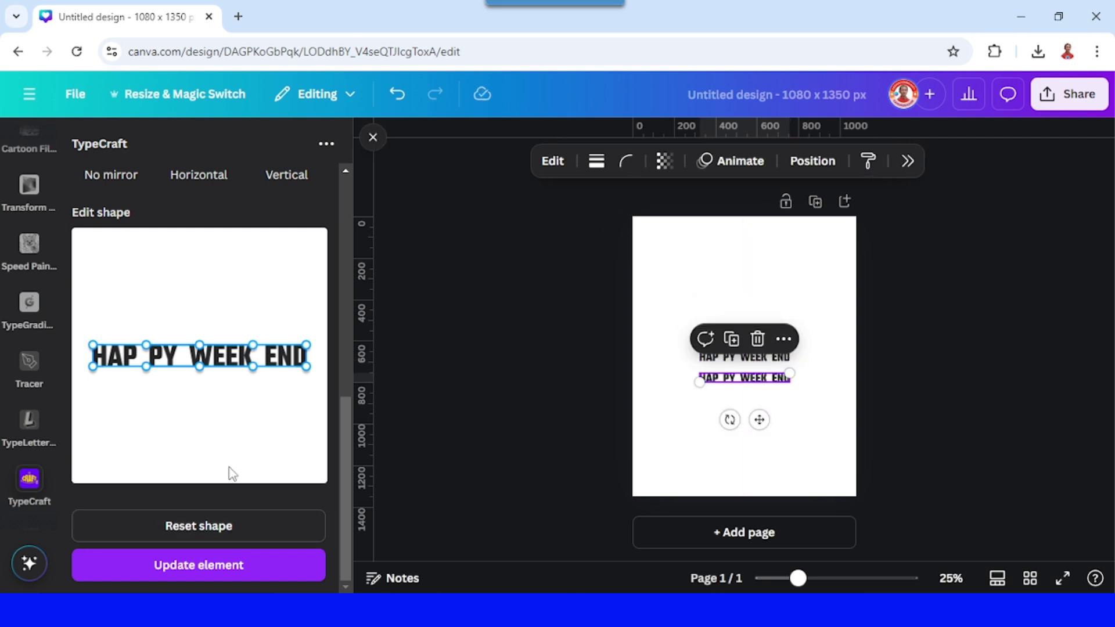
{"action": "key", "text": "ctrl+plus"}
{"action": "key", "text": "ctrl+plus"}
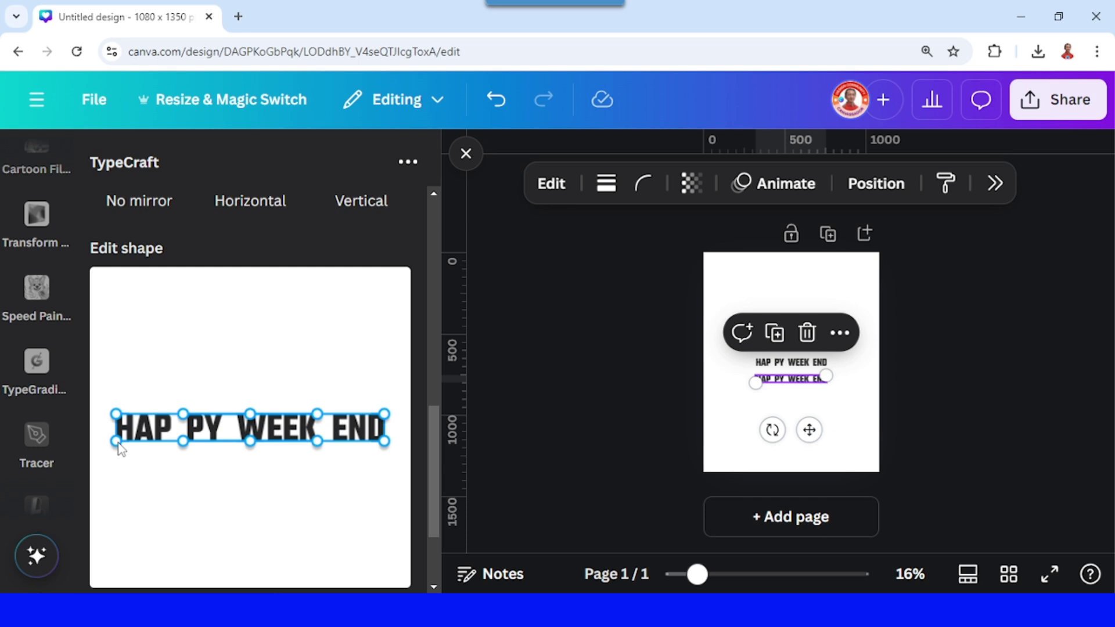
Step: Slant the lower copy by shifting its bottom corner points in Edit shape
{"action": "left_click_drag", "start_coordinate": [119, 448], "coordinate": [126, 451]}
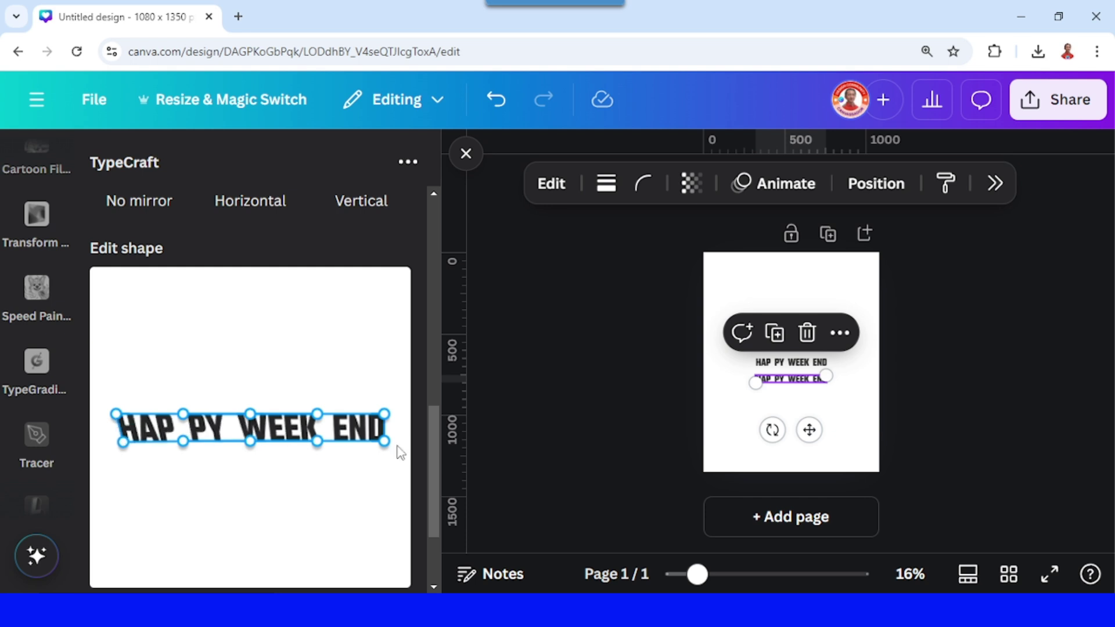
{"action": "left_click_drag", "start_coordinate": [386, 445], "coordinate": [393, 449]}
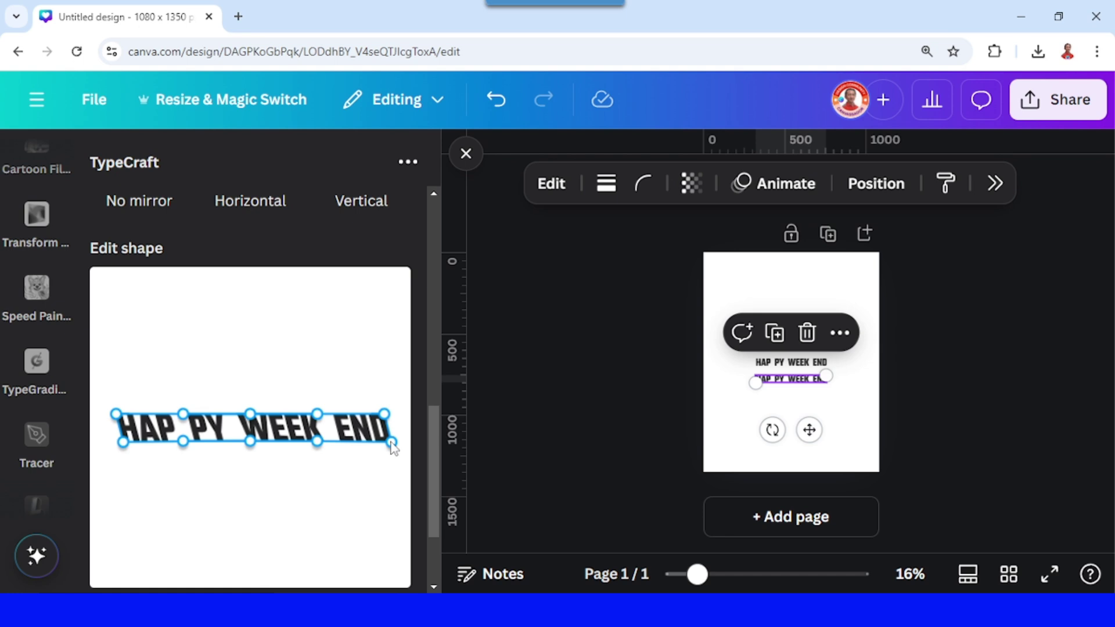
{"action": "scroll", "coordinate": [375, 480], "scroll_direction": "down", "scroll_amount": 3}
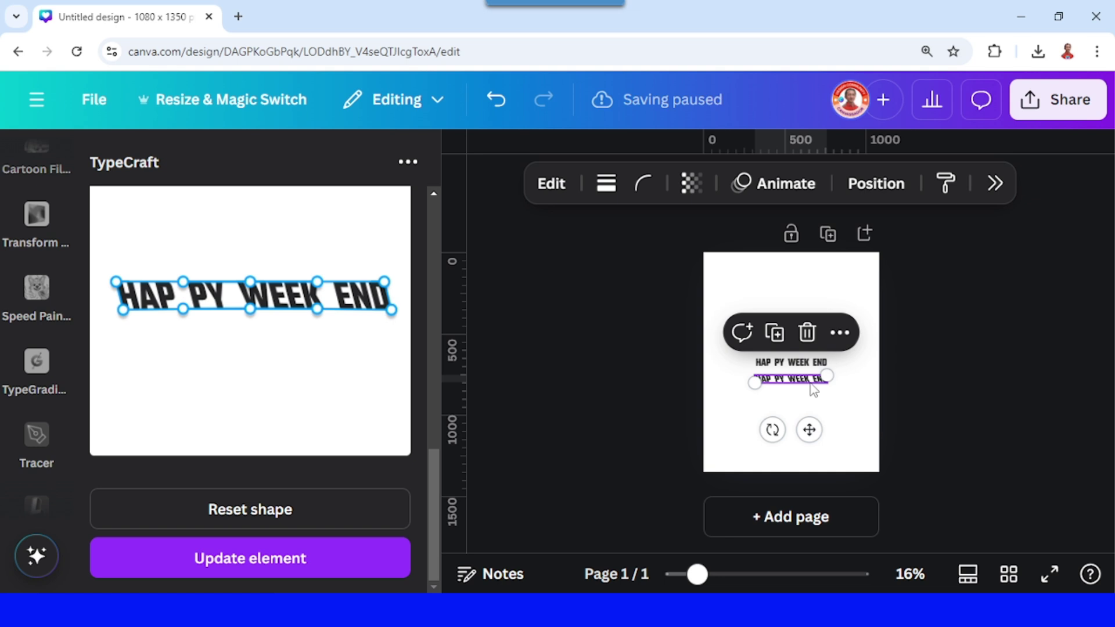
{"action": "left_click", "coordinate": [775, 332]}
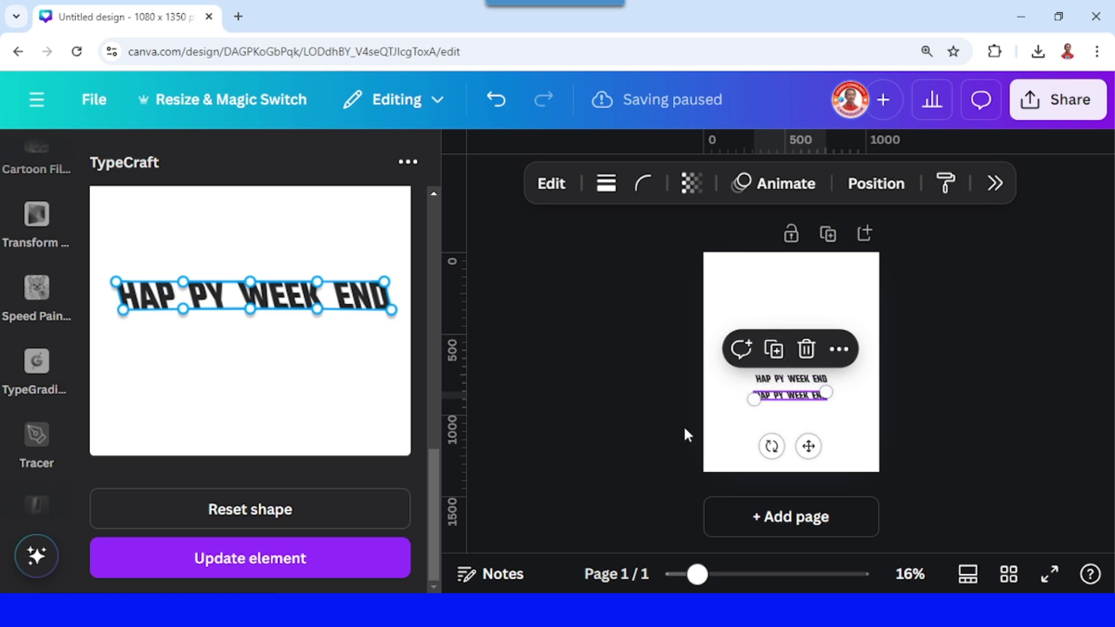
{"action": "left_click_drag", "start_coordinate": [124, 315], "coordinate": [109, 311]}
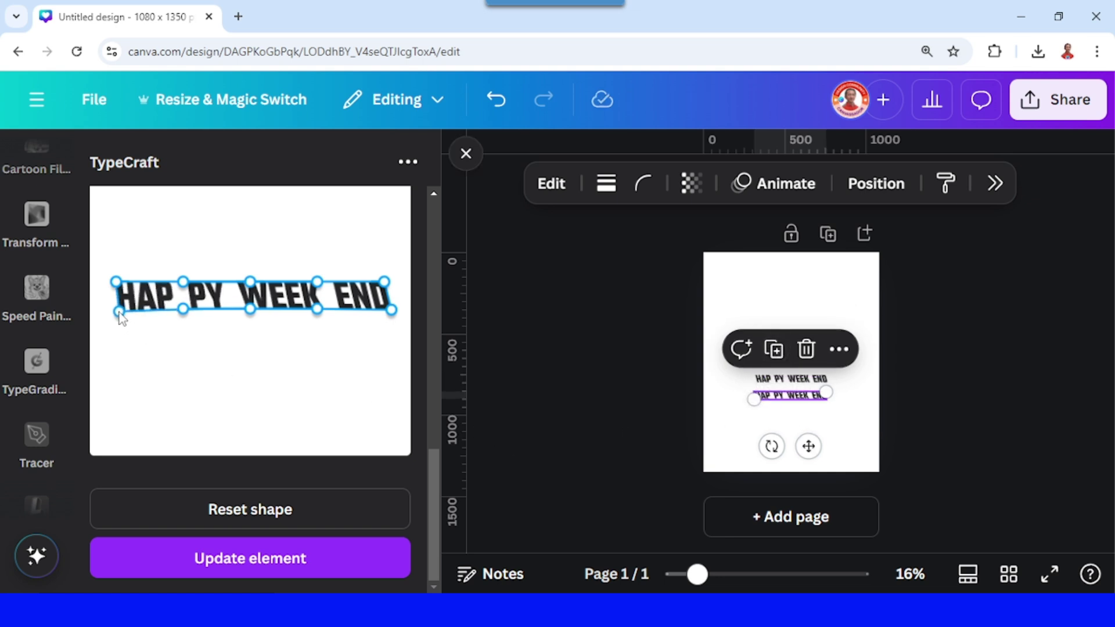
{"action": "left_click_drag", "start_coordinate": [390, 313], "coordinate": [380, 310]}
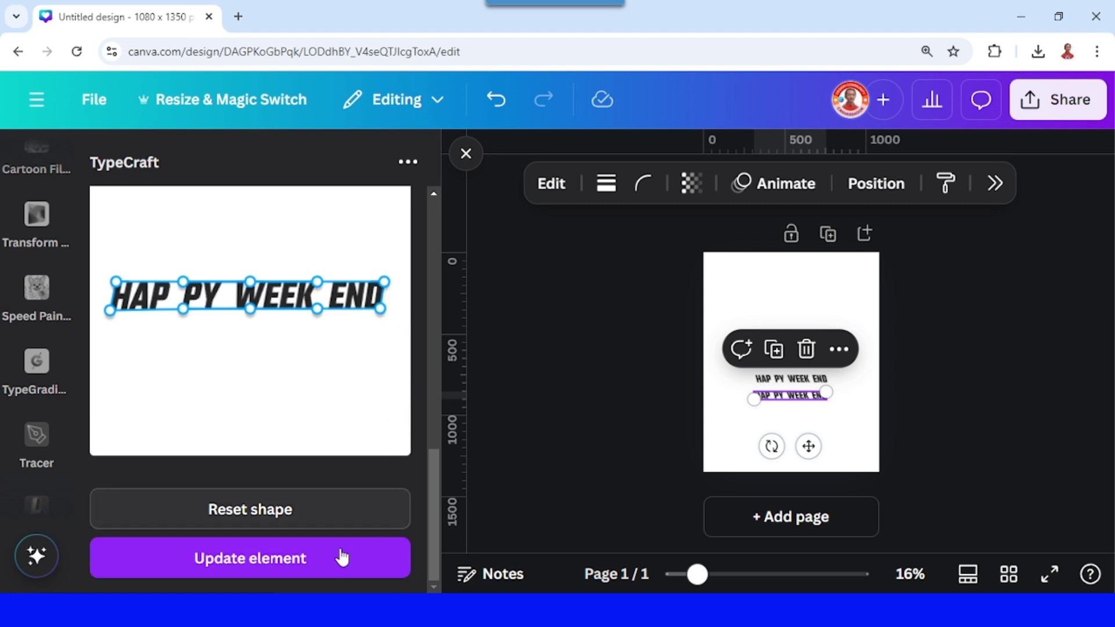
Step: Add the slanted line and enlarge all three lettering lines together
{"action": "left_click", "coordinate": [329, 567]}
{"action": "left_click", "coordinate": [370, 139]}
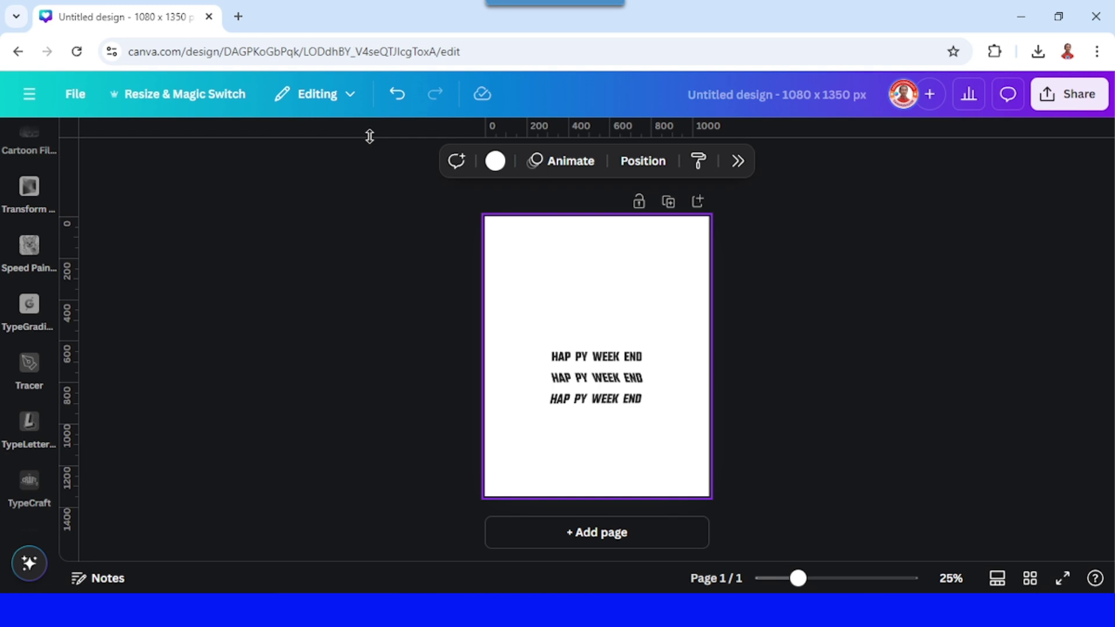
{"action": "left_click_drag", "start_coordinate": [547, 319], "coordinate": [635, 409]}
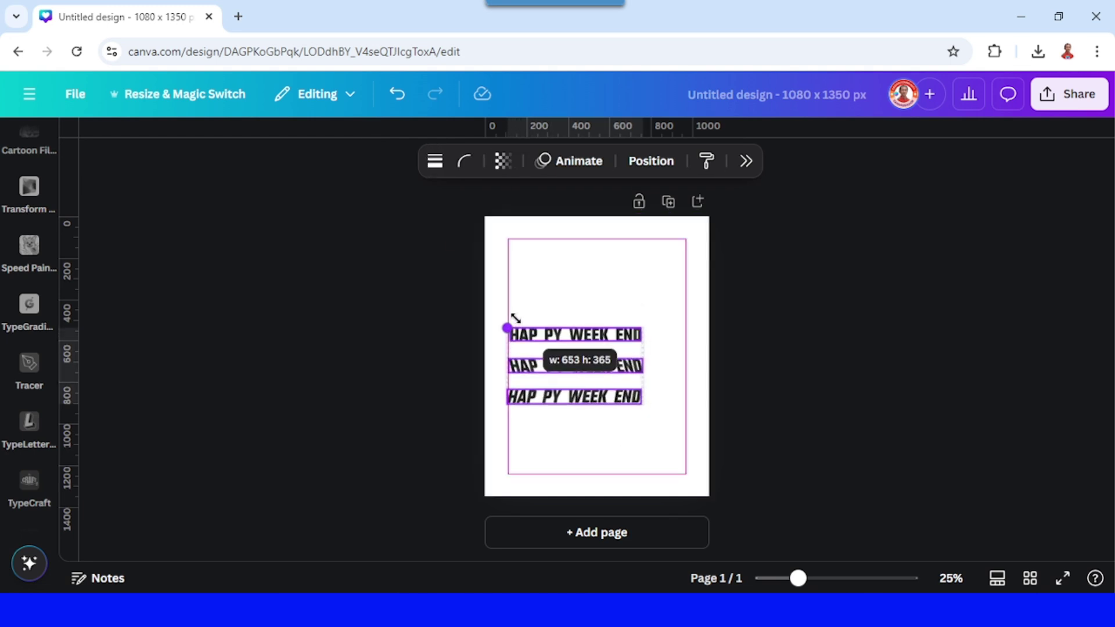
{"action": "left_click_drag", "start_coordinate": [548, 350], "coordinate": [508, 323]}
{"action": "left_click_drag", "start_coordinate": [643, 325], "coordinate": [679, 307]}
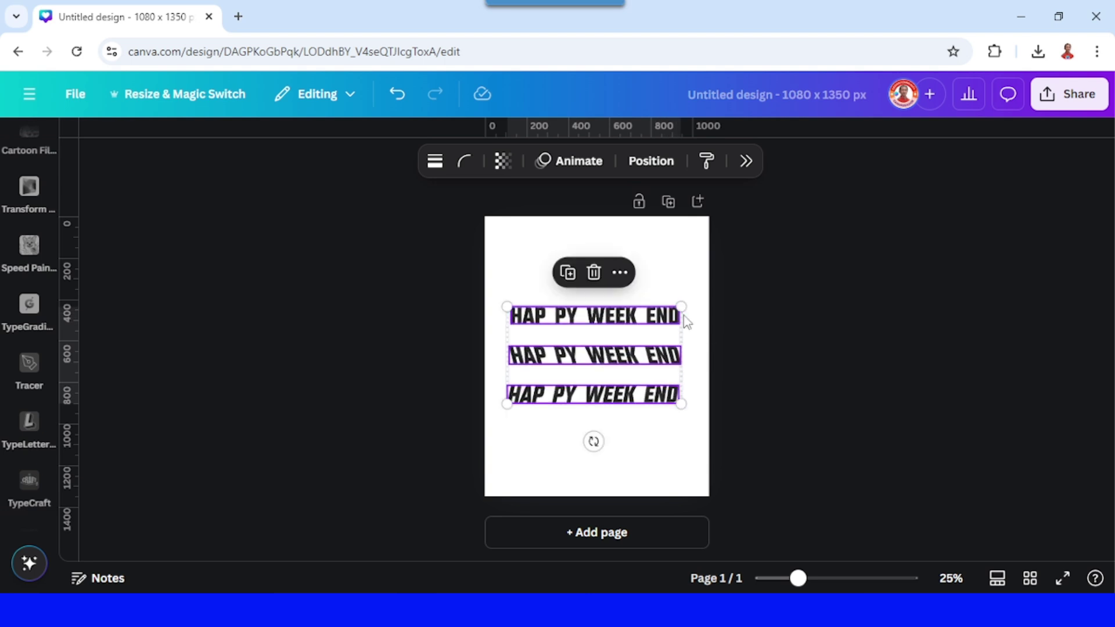
{"action": "left_click", "coordinate": [779, 191]}
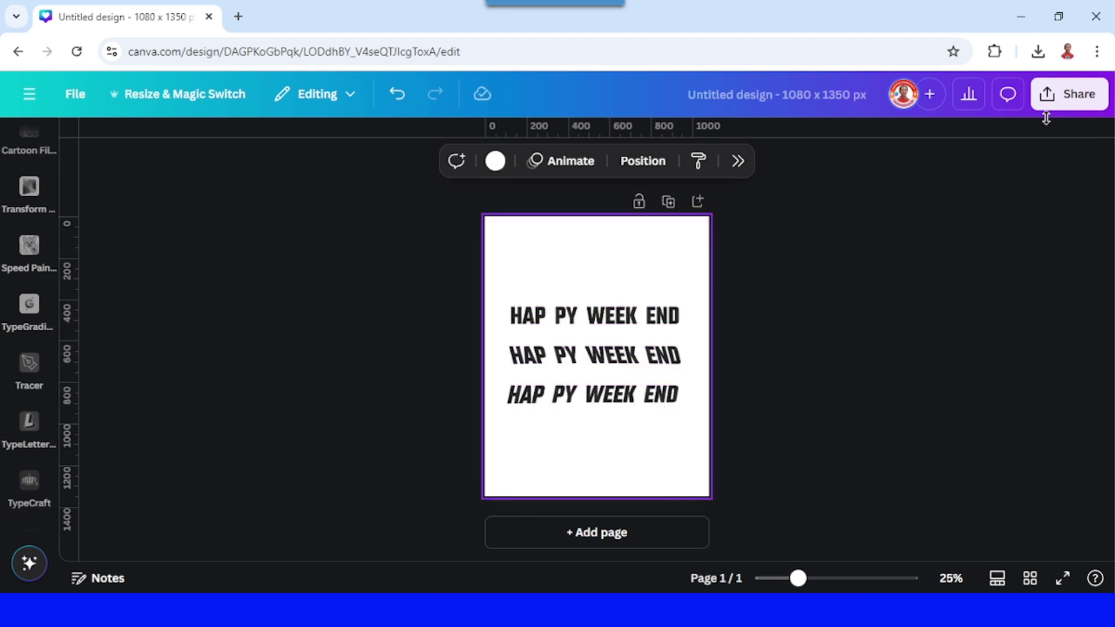
Step: Download the design as a transparent PNG and add a blank second page
{"action": "left_click", "coordinate": [1063, 94]}
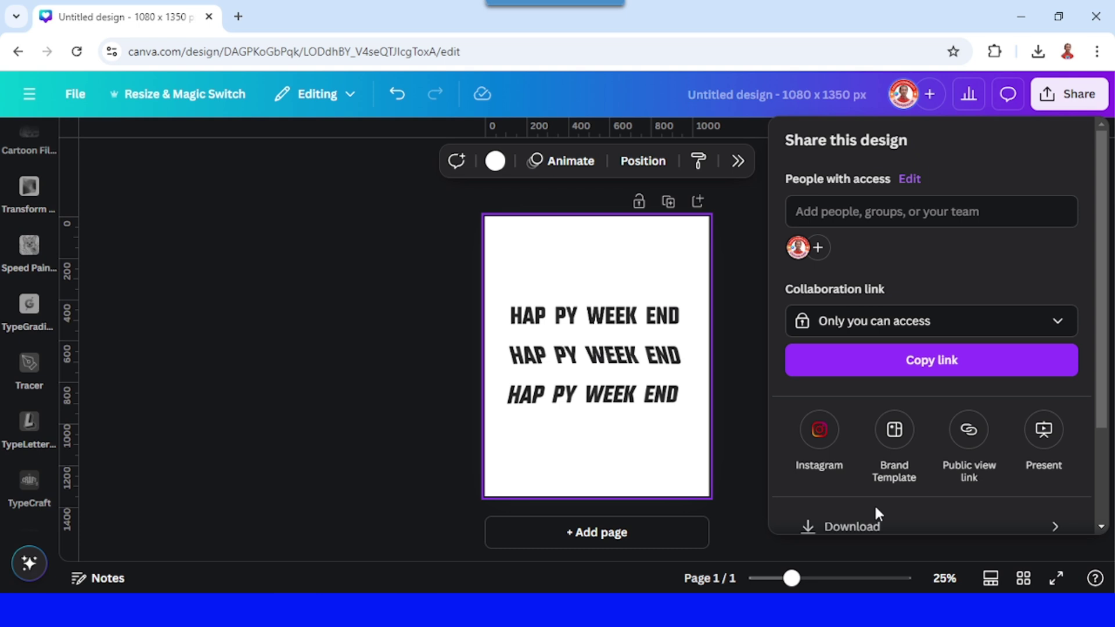
{"action": "left_click", "coordinate": [871, 526]}
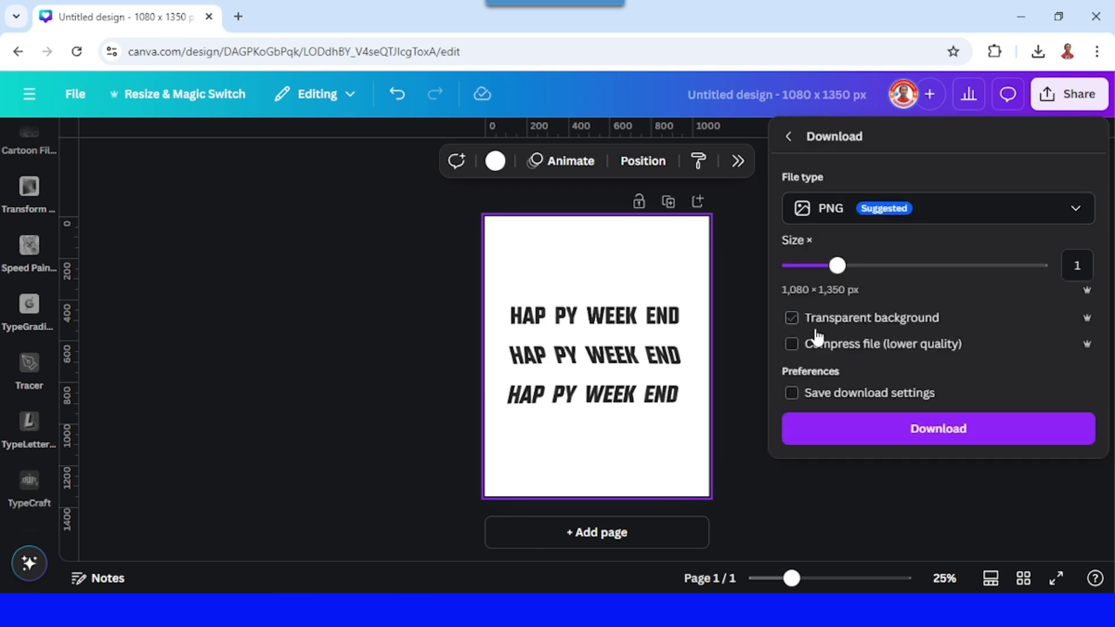
{"action": "left_click", "coordinate": [958, 431]}
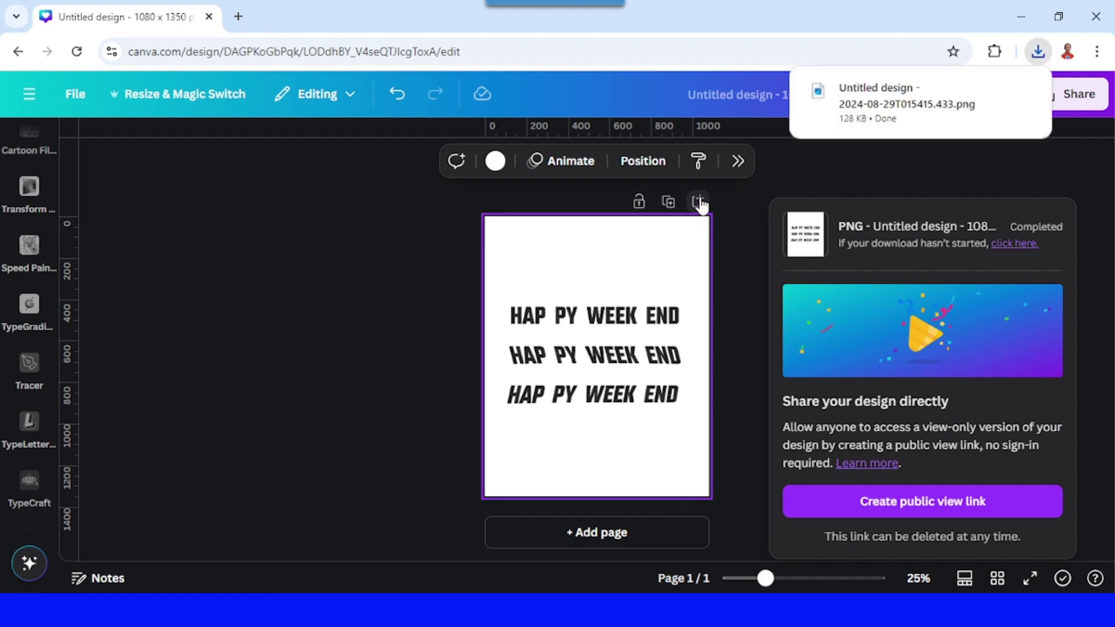
{"action": "left_click", "coordinate": [697, 201]}
Step: Place the downloaded PNG on page 2 and enlarge it to fill the page
{"action": "left_click", "coordinate": [1037, 52]}
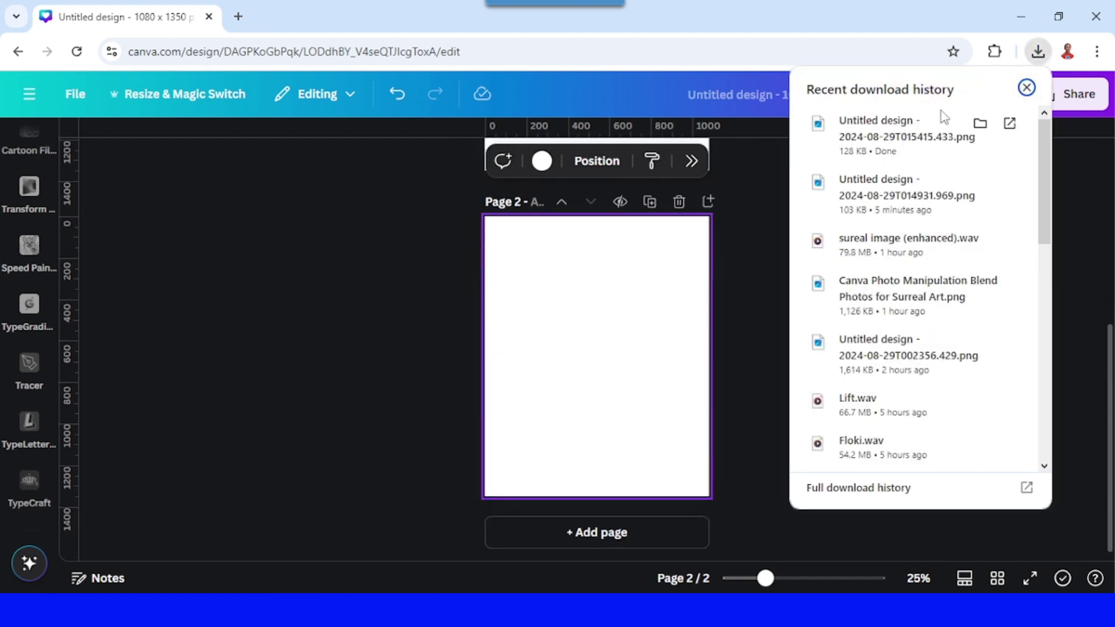
{"action": "left_click_drag", "start_coordinate": [915, 136], "coordinate": [600, 395]}
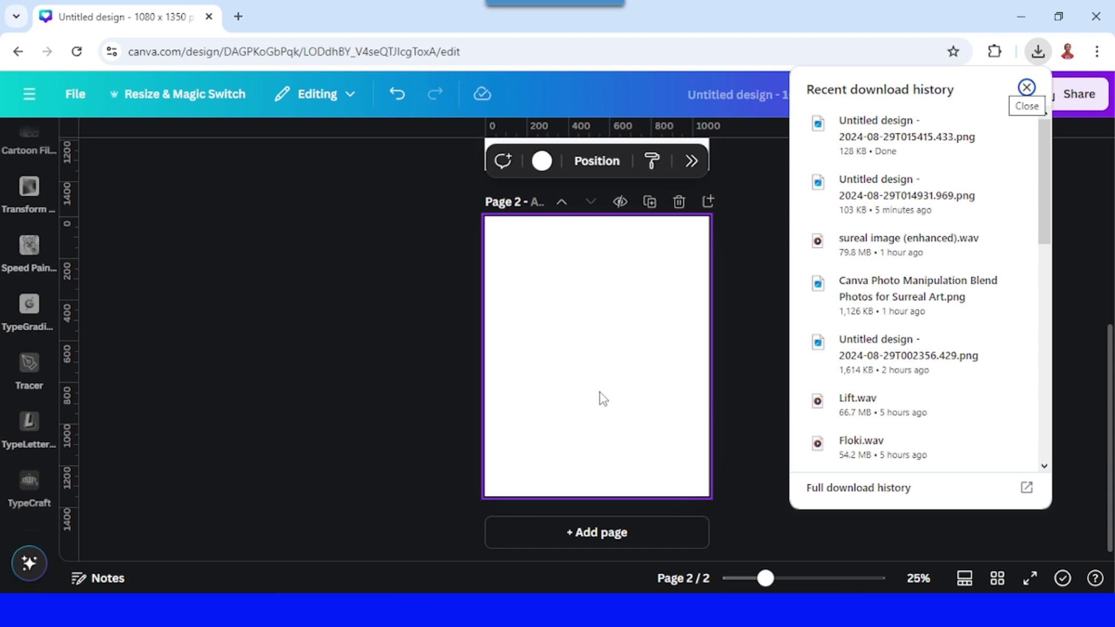
{"action": "left_click", "coordinate": [638, 475]}
{"action": "left_click", "coordinate": [652, 447]}
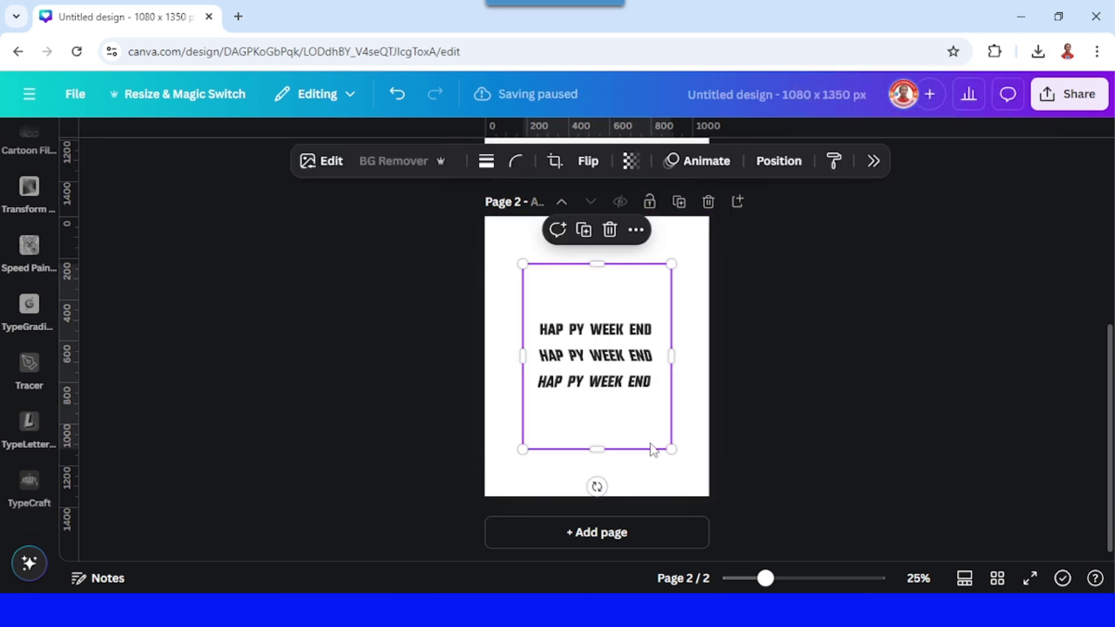
{"action": "left_click_drag", "start_coordinate": [670, 449], "coordinate": [697, 483]}
{"action": "left_click_drag", "start_coordinate": [523, 265], "coordinate": [497, 233]}
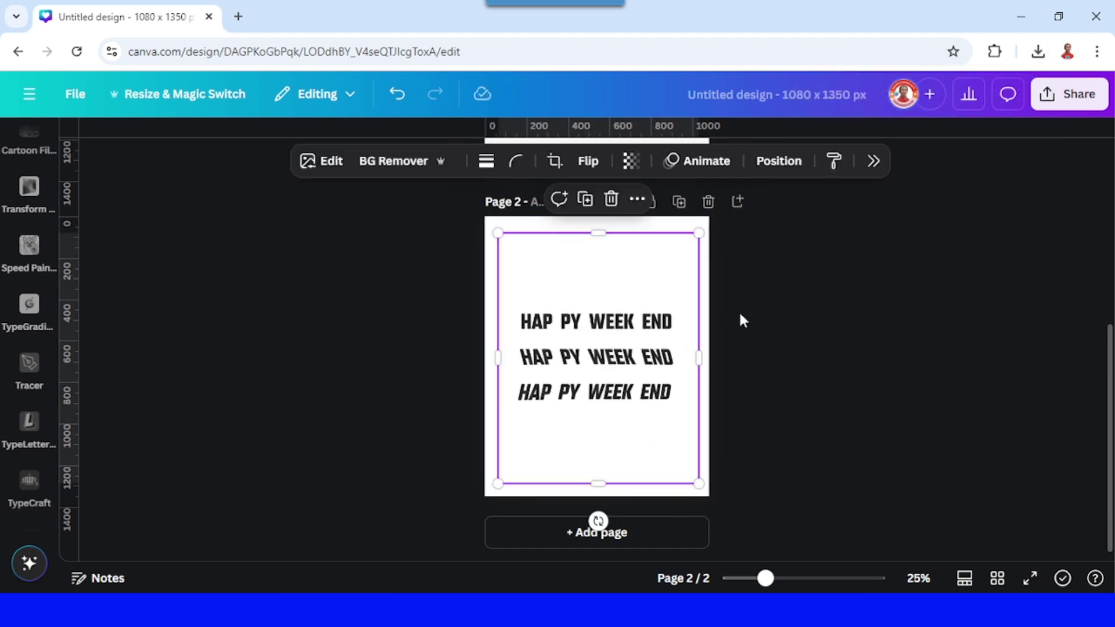
Step: Duplicate the text image, crop a copy to its lower lines and move it down
{"action": "left_click", "coordinate": [587, 200]}
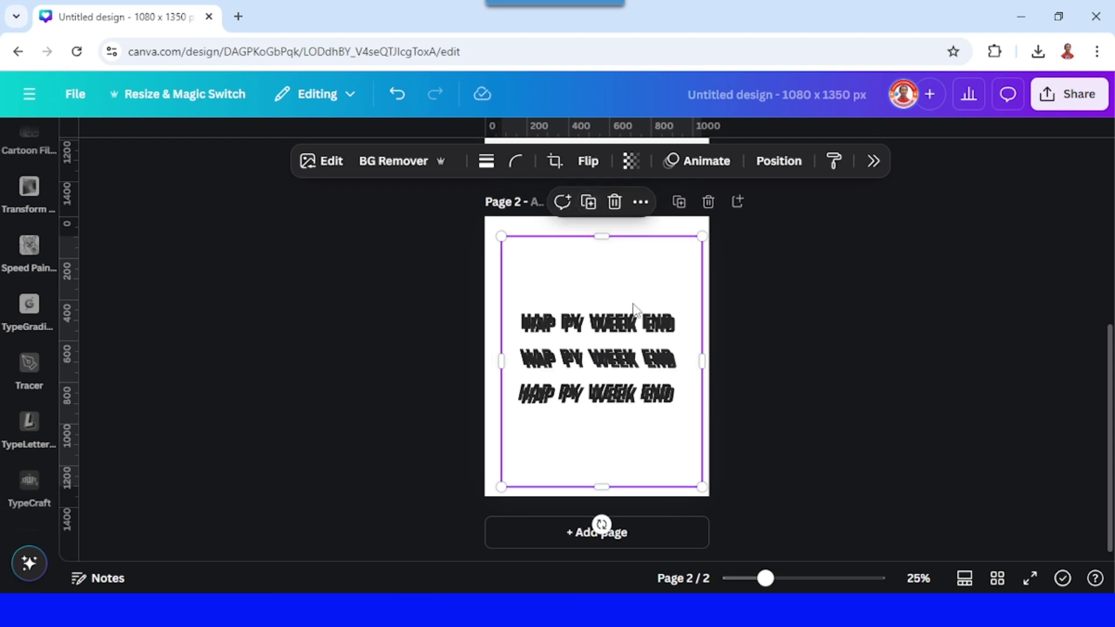
{"action": "left_click", "coordinate": [607, 222]}
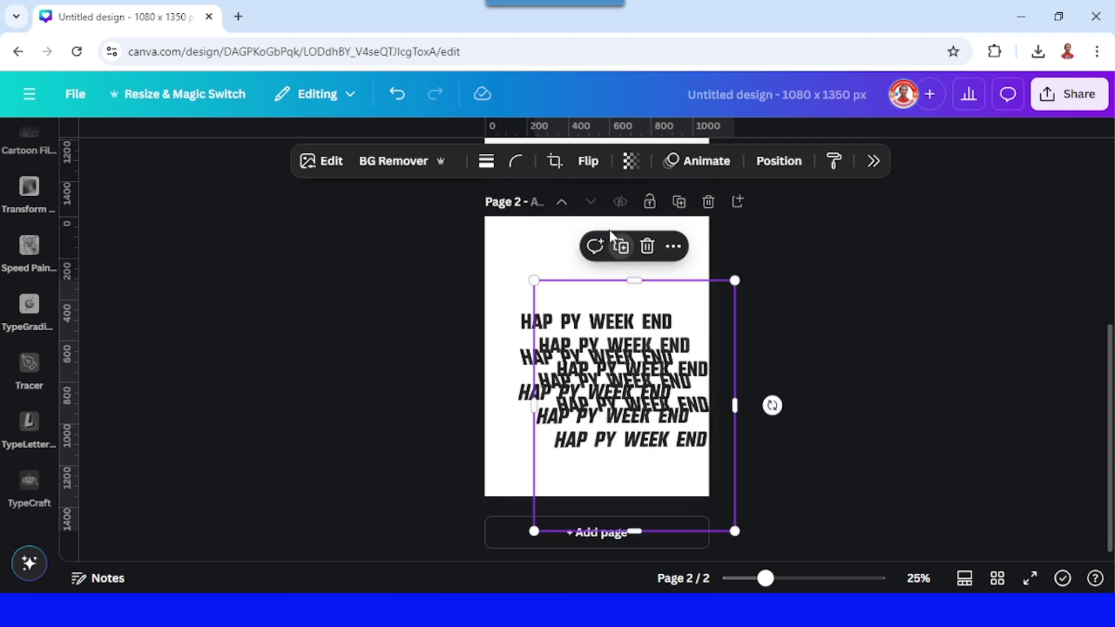
{"action": "left_click_drag", "start_coordinate": [638, 354], "coordinate": [639, 348]}
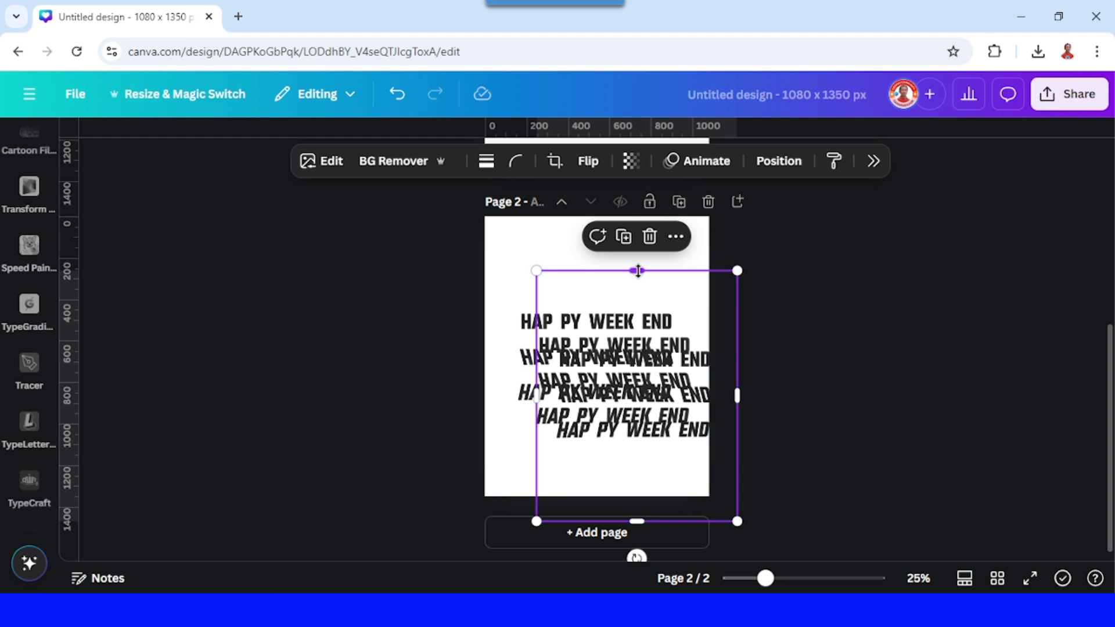
{"action": "left_click_drag", "start_coordinate": [637, 270], "coordinate": [639, 406]}
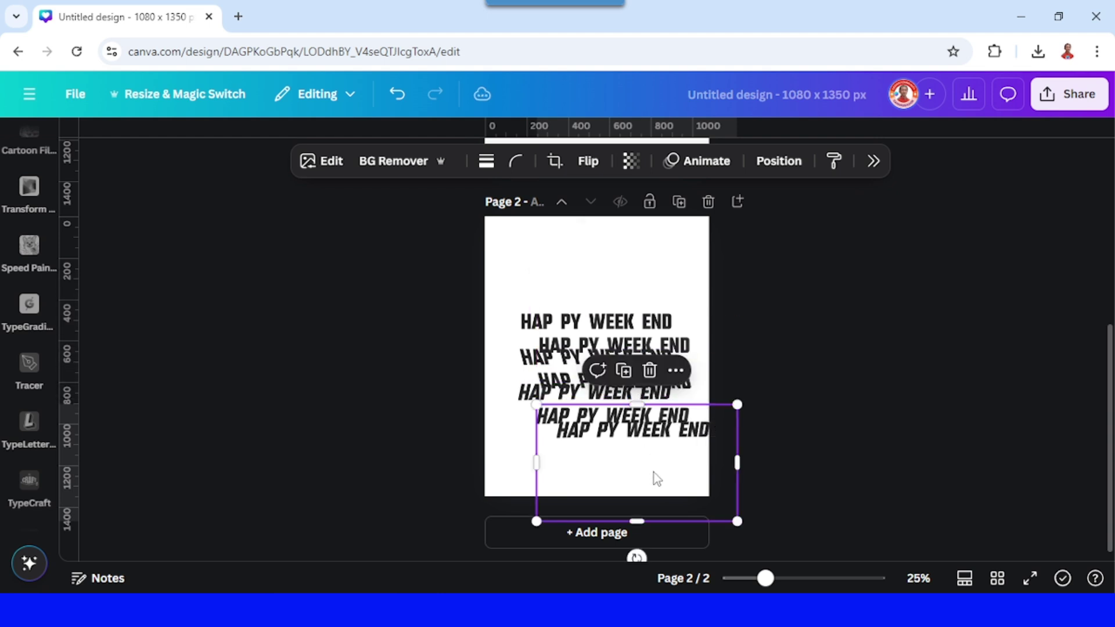
{"action": "mouse_move", "coordinate": [655, 478]}
{"action": "left_mouse_down"}
{"action": "mouse_move", "coordinate": [633, 493]}
{"action": "mouse_move", "coordinate": [638, 397]}
{"action": "left_mouse_up"}
Step: Crop the other copies to single lines, with the first line at the top
{"action": "left_click", "coordinate": [617, 455]}
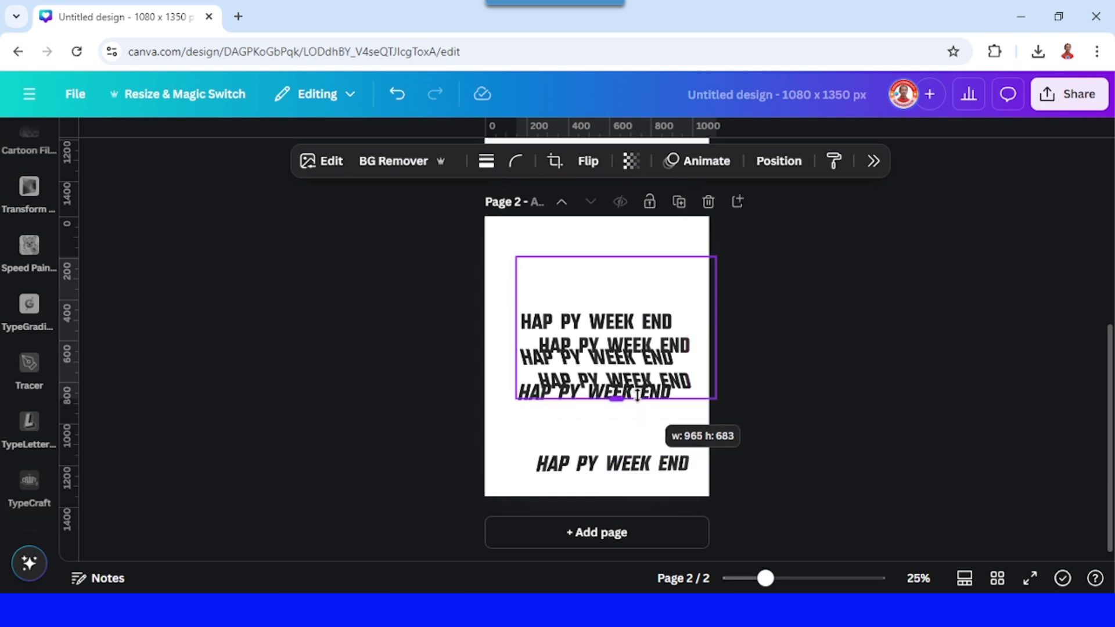
{"action": "mouse_move", "coordinate": [616, 258]}
{"action": "left_mouse_down"}
{"action": "mouse_move", "coordinate": [614, 412]}
{"action": "mouse_move", "coordinate": [598, 398]}
{"action": "left_mouse_up"}
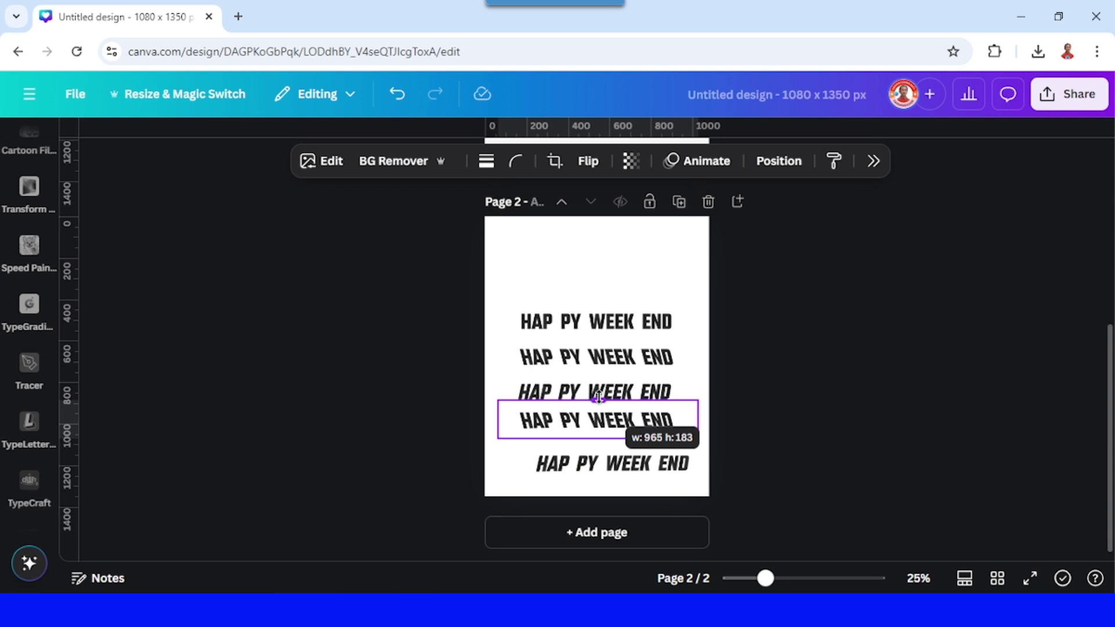
{"action": "left_click_drag", "start_coordinate": [597, 493], "coordinate": [623, 340]}
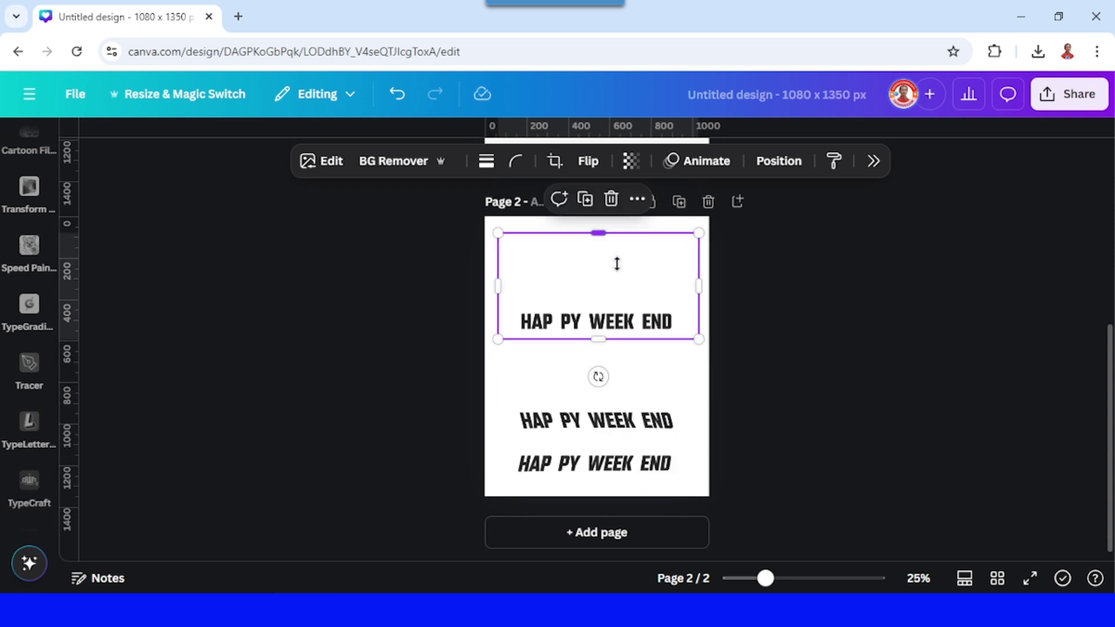
{"action": "mouse_move", "coordinate": [617, 265]}
{"action": "left_mouse_down"}
{"action": "mouse_move", "coordinate": [620, 294]}
{"action": "mouse_move", "coordinate": [616, 240]}
{"action": "left_mouse_up"}
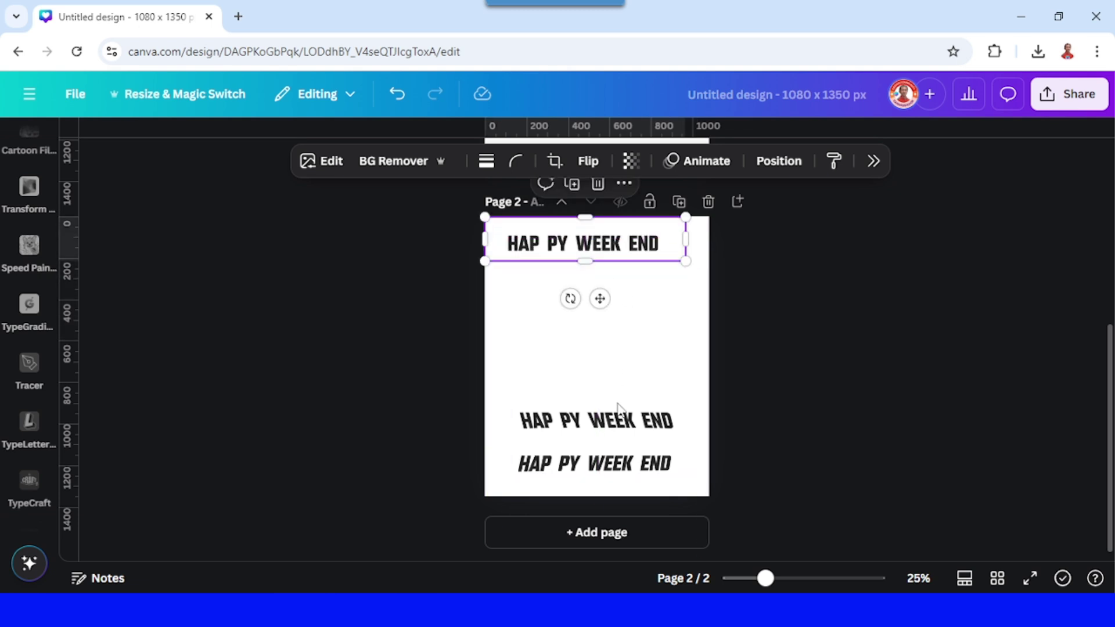
{"action": "left_click_drag", "start_coordinate": [617, 410], "coordinate": [628, 329]}
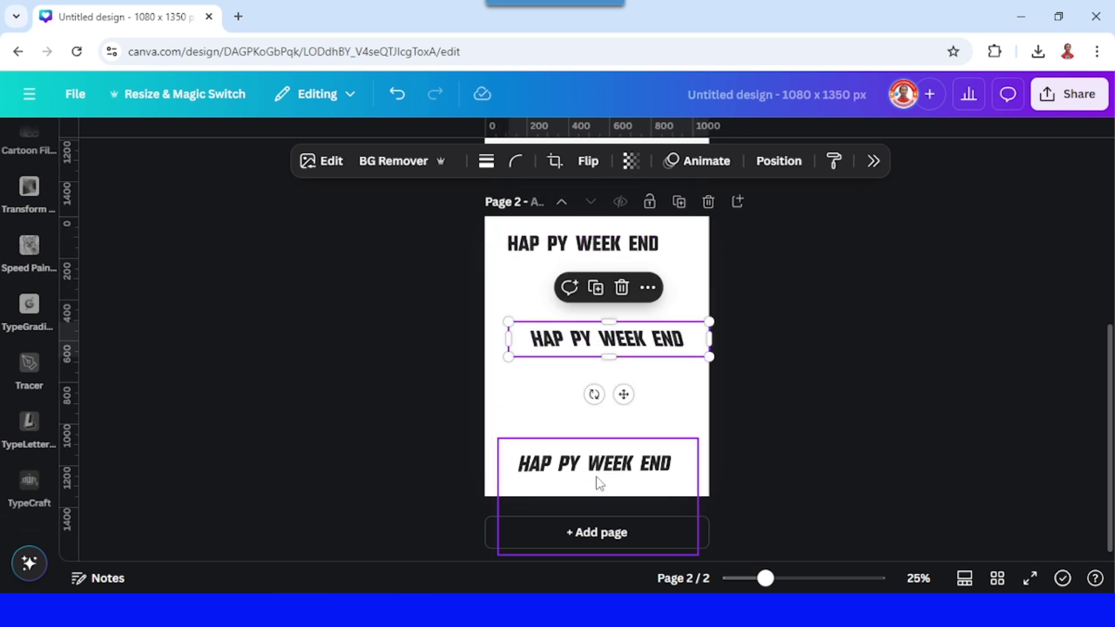
Step: Duplicate the middle line and crop the two copies to HAP and WEEK END
{"action": "left_click_drag", "start_coordinate": [598, 484], "coordinate": [608, 463]}
{"action": "left_click", "coordinate": [558, 344]}
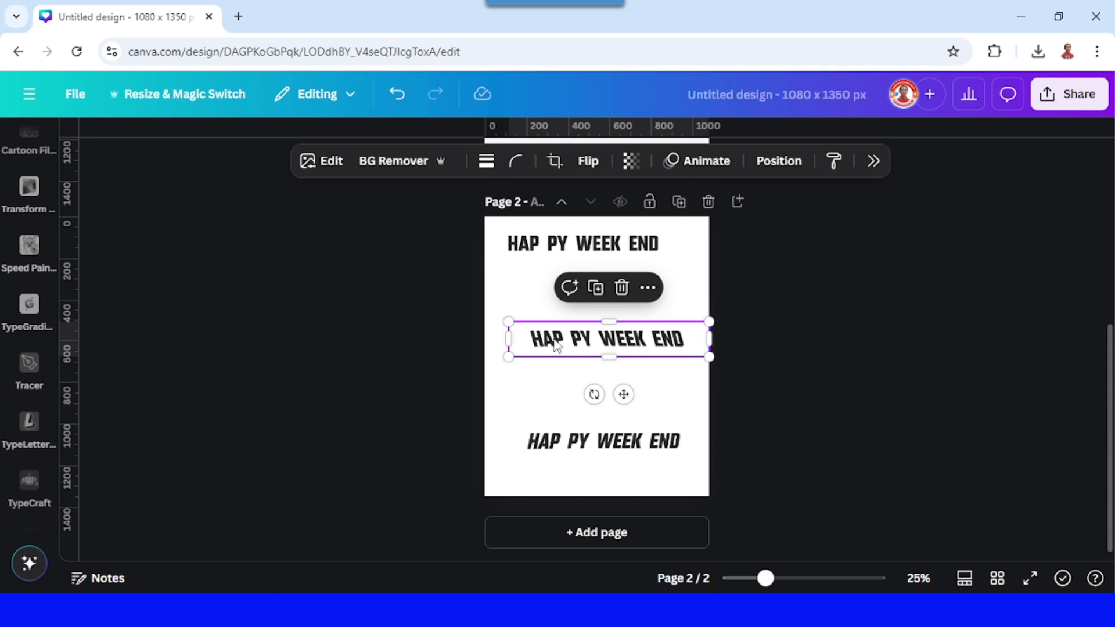
{"action": "left_click", "coordinate": [595, 287]}
{"action": "left_click_drag", "start_coordinate": [590, 342], "coordinate": [593, 382]}
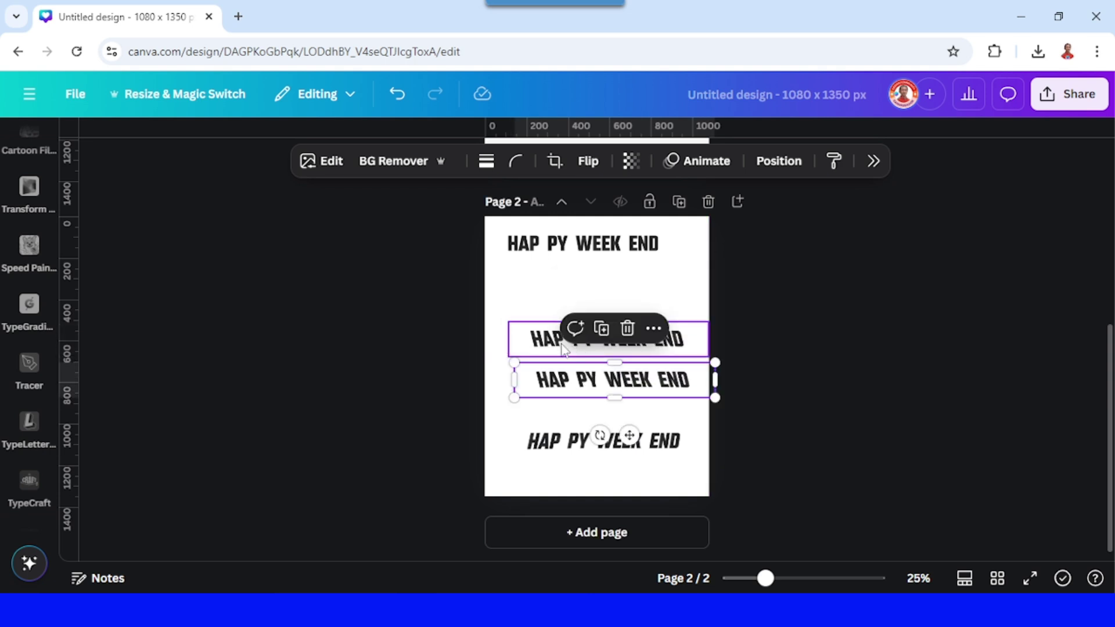
{"action": "left_click", "coordinate": [585, 348]}
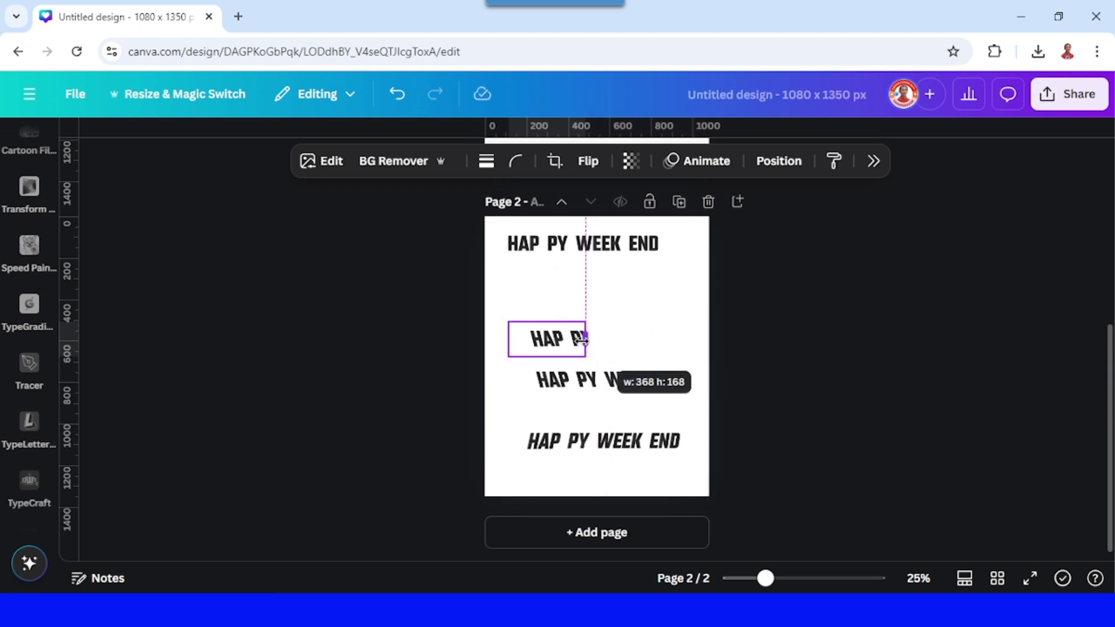
{"action": "left_click_drag", "start_coordinate": [709, 338], "coordinate": [570, 340]}
{"action": "left_click", "coordinate": [600, 384]}
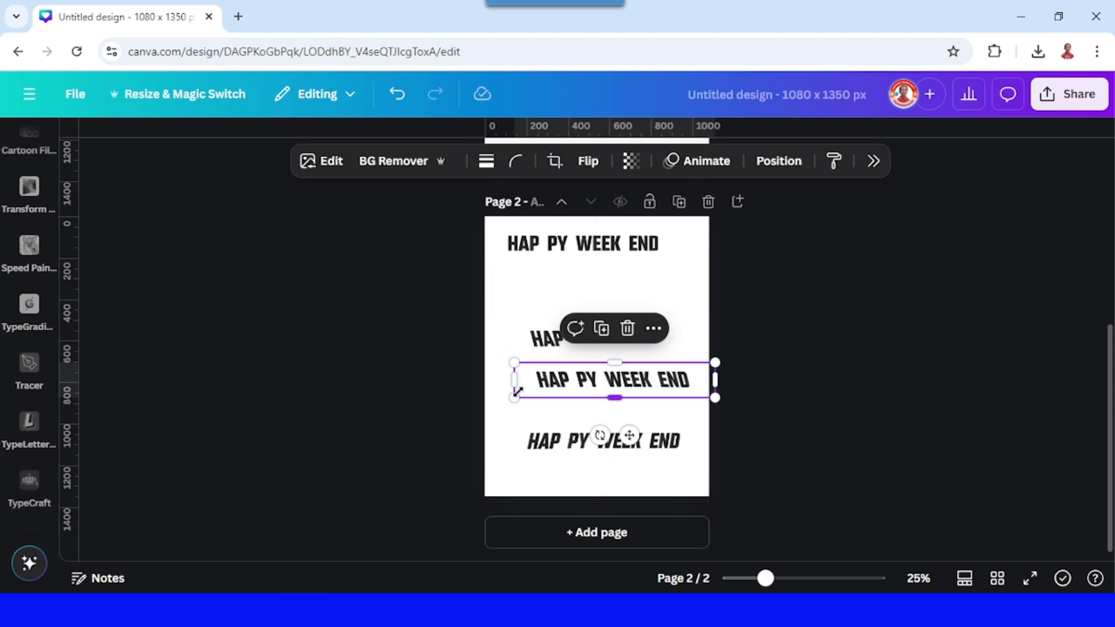
{"action": "mouse_move", "coordinate": [514, 382]}
{"action": "left_mouse_down"}
{"action": "mouse_move", "coordinate": [611, 381]}
{"action": "mouse_move", "coordinate": [605, 412]}
{"action": "left_mouse_up"}
{"action": "scroll", "coordinate": [667, 441], "scroll_direction": "up", "scroll_amount": 3}
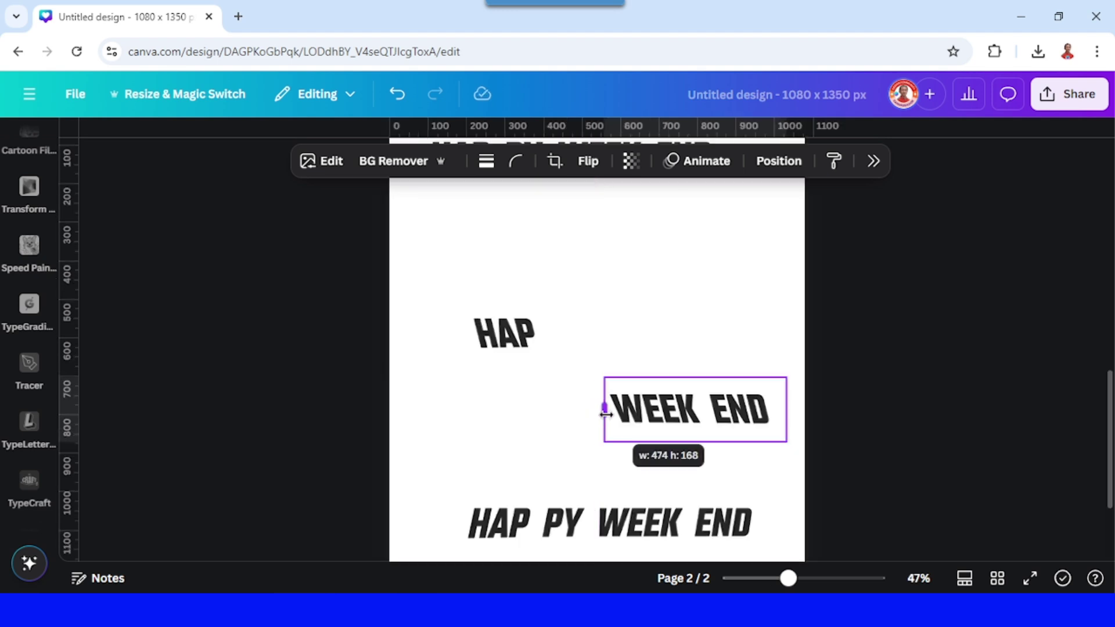
{"action": "scroll", "coordinate": [694, 478], "scroll_direction": "down", "scroll_amount": 3}
Step: Tighten the bottom line, duplicate it, and crop the upper copy to just PY
{"action": "left_click", "coordinate": [610, 416]}
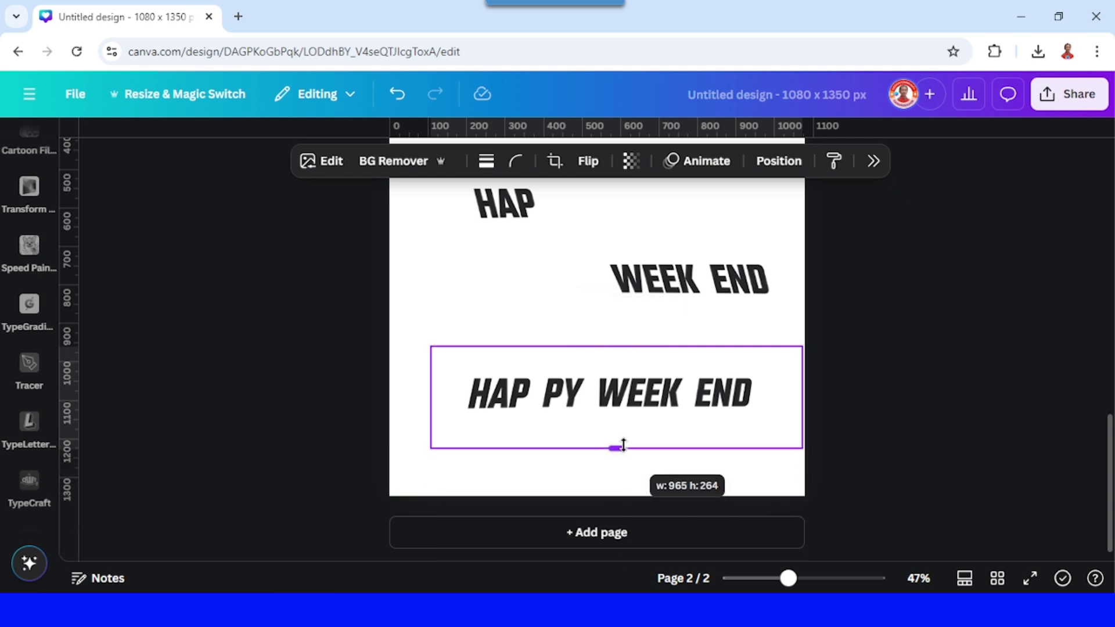
{"action": "left_click_drag", "start_coordinate": [618, 559], "coordinate": [619, 451]}
{"action": "left_click", "coordinate": [610, 315]}
{"action": "left_click_drag", "start_coordinate": [602, 404], "coordinate": [615, 448]}
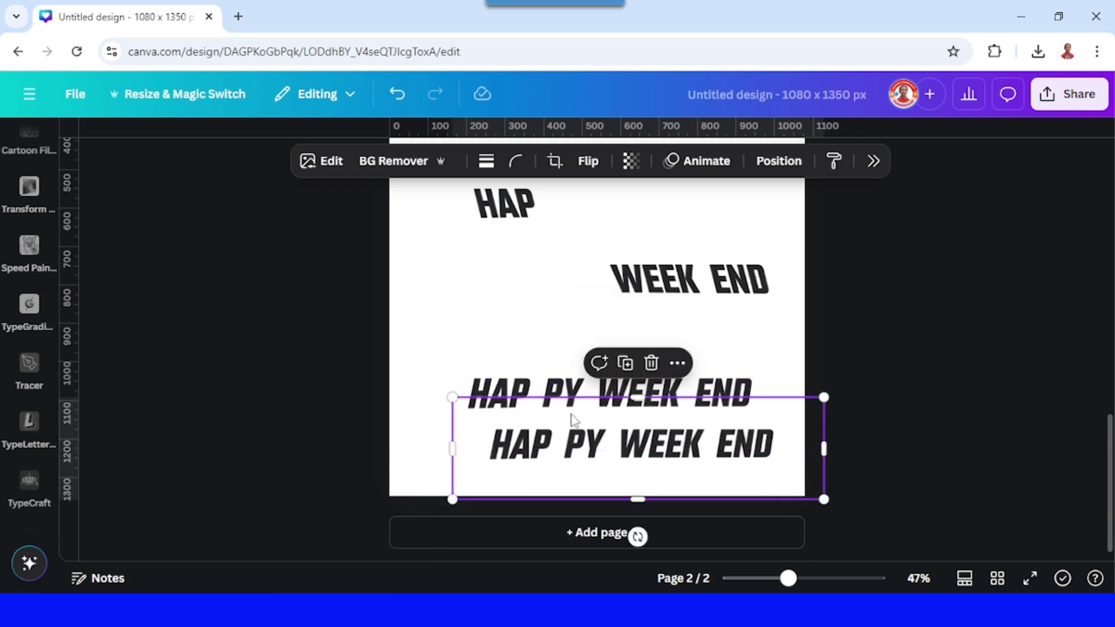
{"action": "left_click", "coordinate": [443, 409]}
{"action": "left_click_drag", "start_coordinate": [451, 397], "coordinate": [539, 397]}
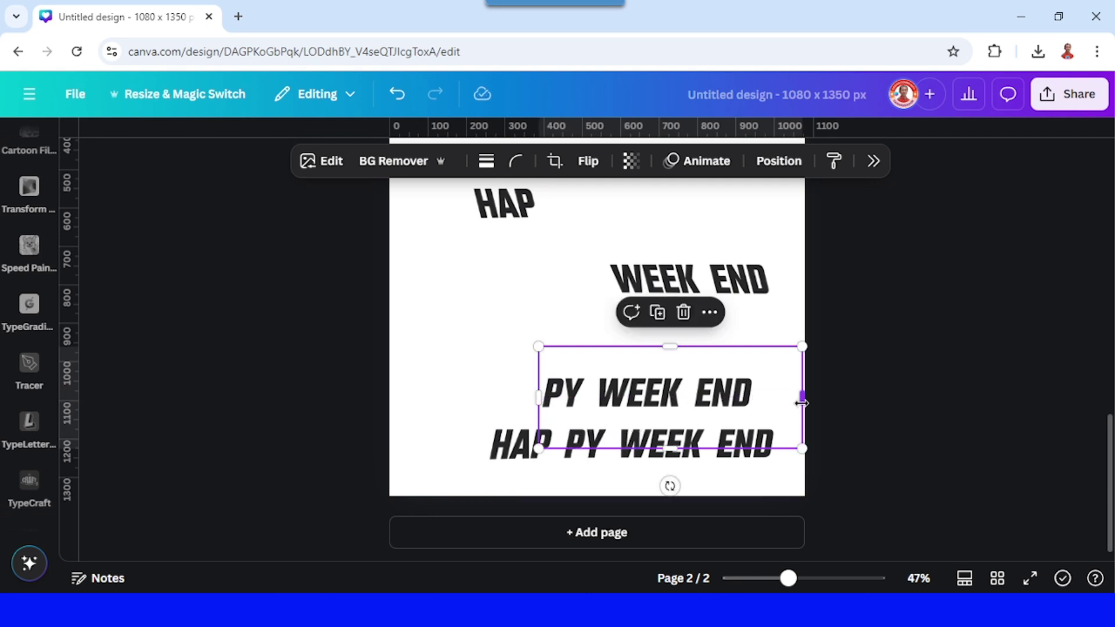
{"action": "left_click_drag", "start_coordinate": [798, 402], "coordinate": [591, 400]}
Step: Crop the lowest line down to END and trim WEEK END to WEEK
{"action": "left_click", "coordinate": [507, 452]}
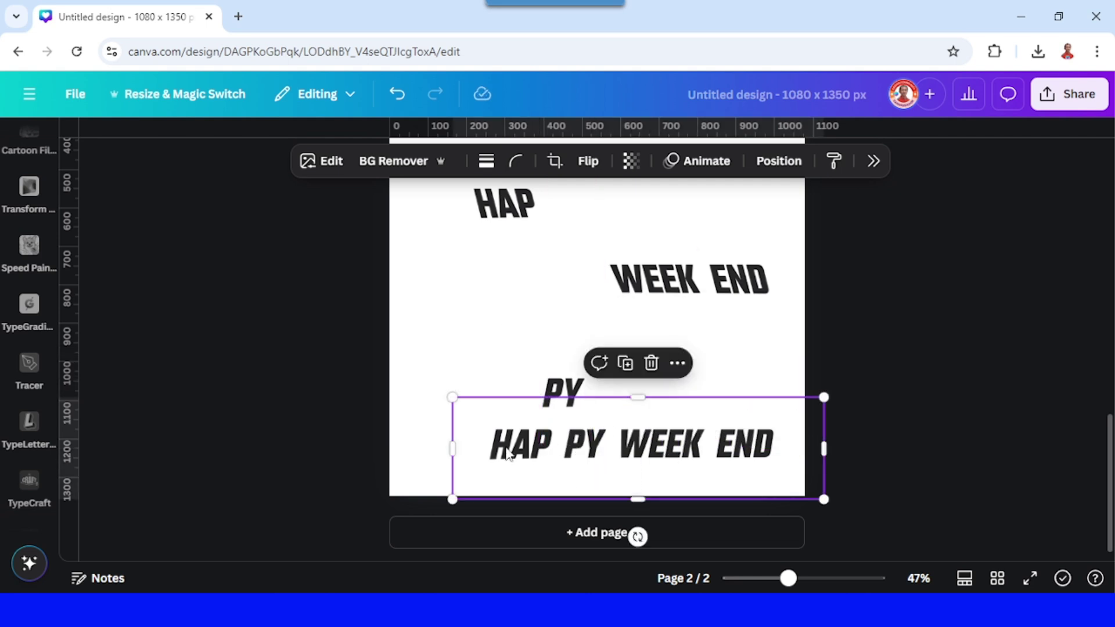
{"action": "left_click_drag", "start_coordinate": [453, 449], "coordinate": [708, 448]}
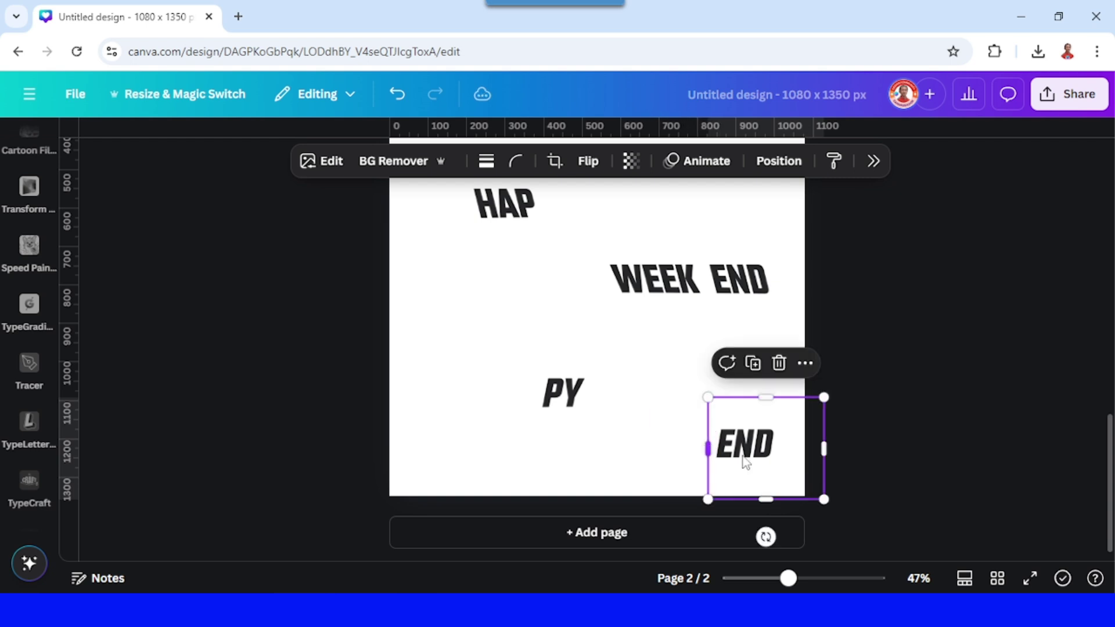
{"action": "left_click_drag", "start_coordinate": [822, 450], "coordinate": [793, 449]}
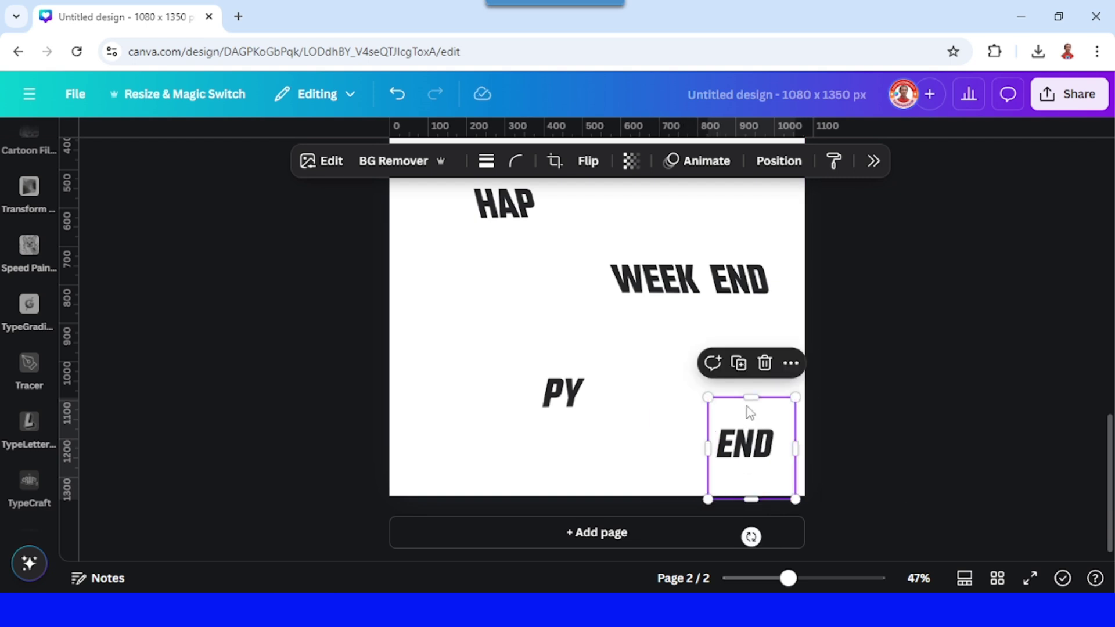
{"action": "left_click", "coordinate": [723, 278]}
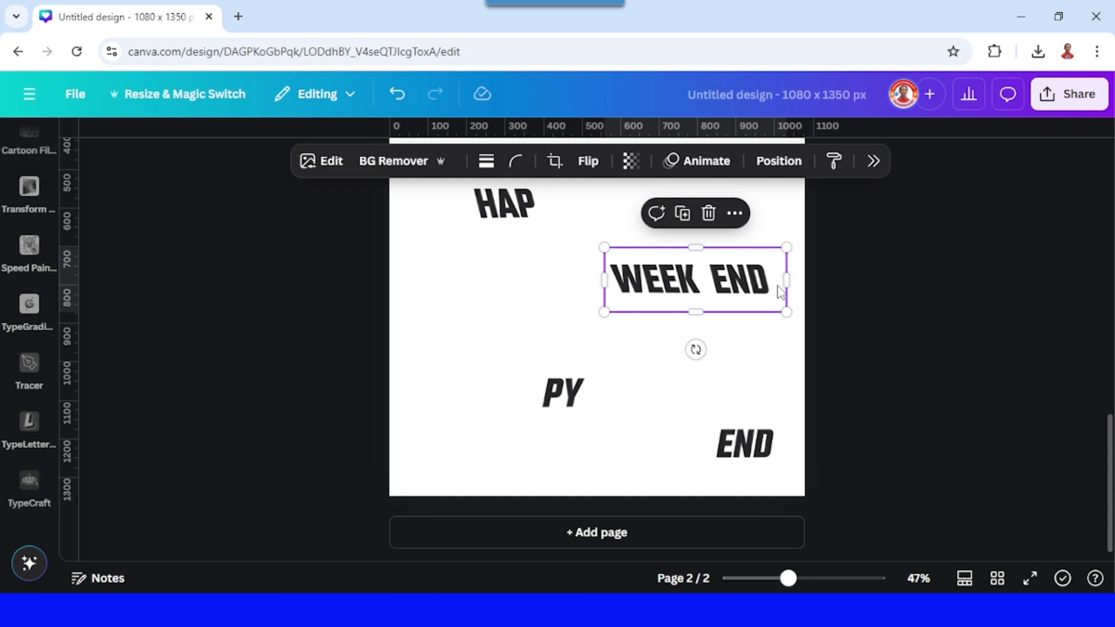
{"action": "left_click_drag", "start_coordinate": [789, 283], "coordinate": [709, 280]}
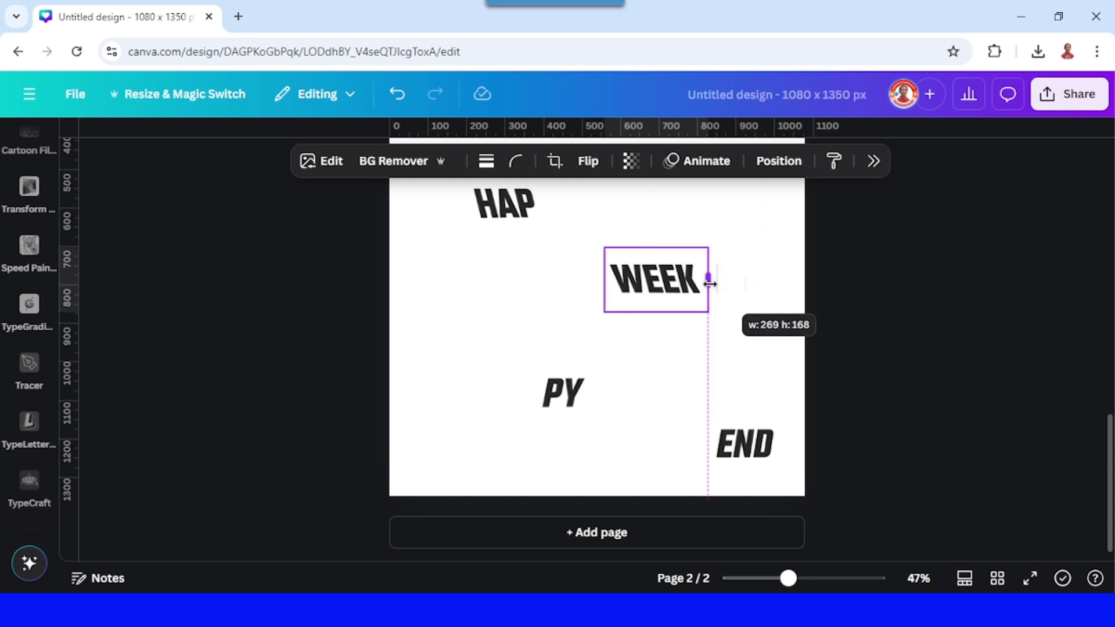
{"action": "left_click", "coordinate": [767, 263]}
{"action": "left_click", "coordinate": [581, 398]}
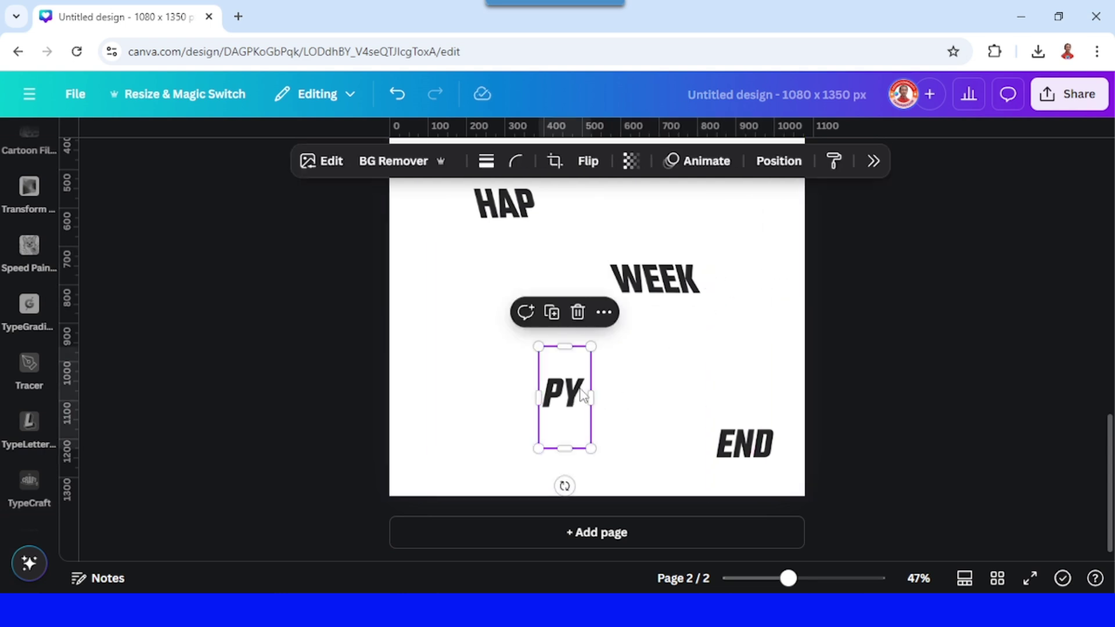
Step: Stack PY, WEEK and END directly beneath HAP in one tight column
{"action": "left_click_drag", "start_coordinate": [581, 398], "coordinate": [501, 230]}
{"action": "left_click", "coordinate": [655, 278]}
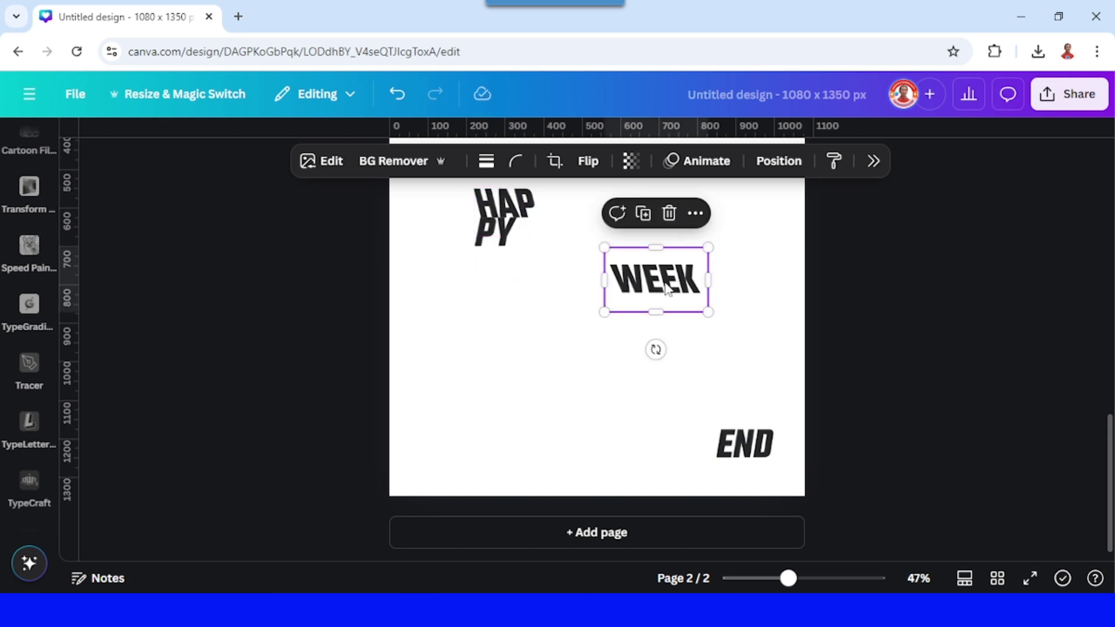
{"action": "left_click_drag", "start_coordinate": [655, 279], "coordinate": [527, 261]}
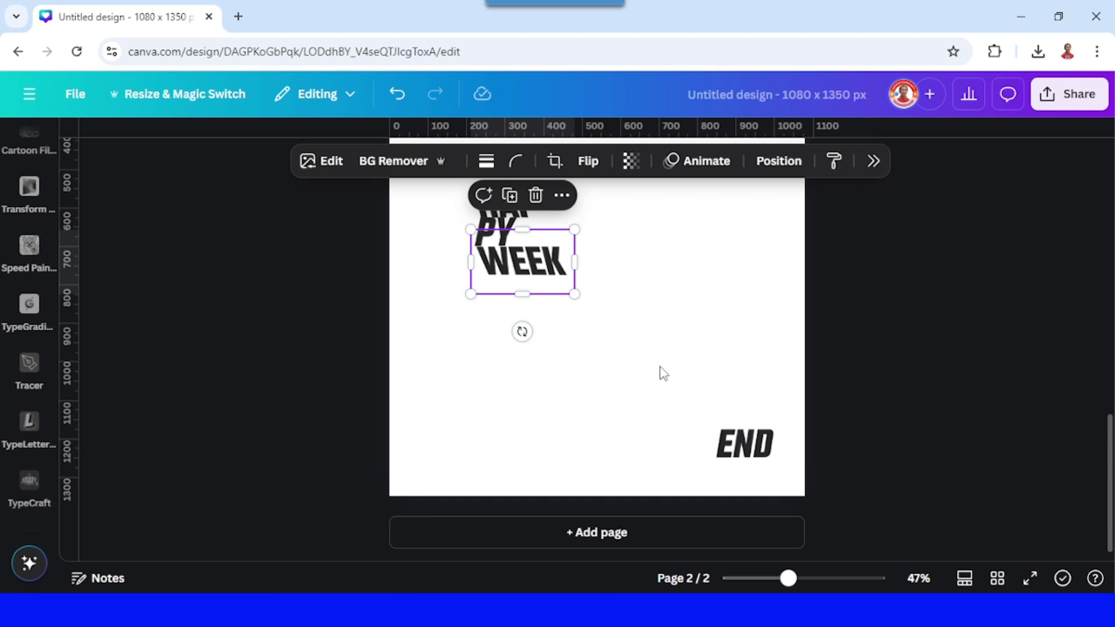
{"action": "left_click", "coordinate": [745, 445]}
{"action": "mouse_move", "coordinate": [746, 445]}
{"action": "left_mouse_down"}
{"action": "mouse_move", "coordinate": [503, 351]}
{"action": "mouse_move", "coordinate": [517, 301]}
{"action": "left_mouse_up"}
{"action": "left_click", "coordinate": [825, 580]}
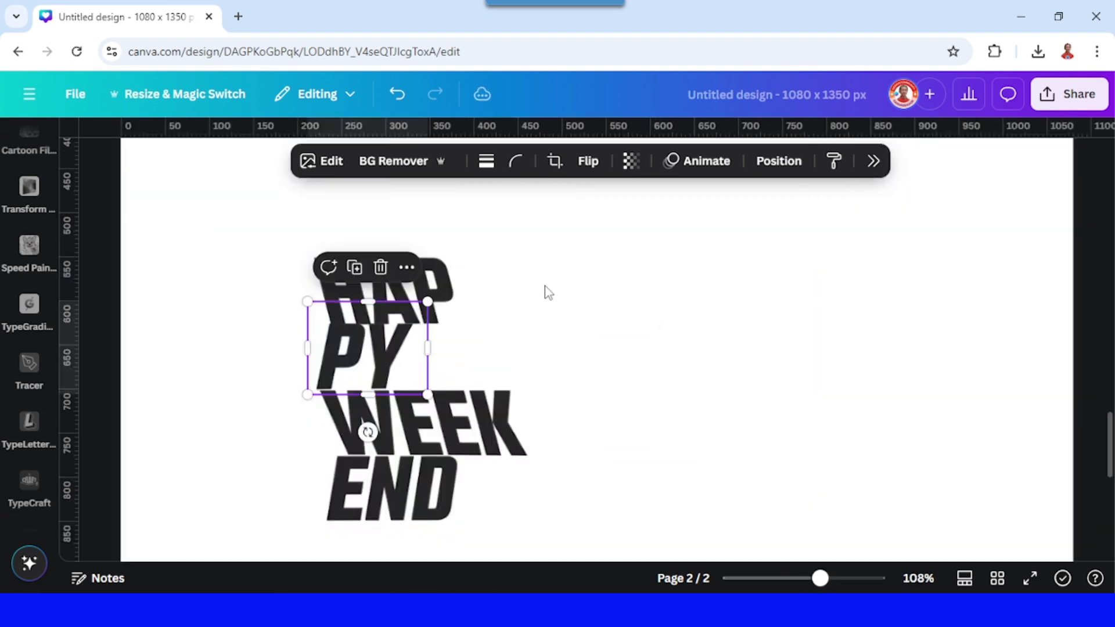
{"action": "left_click", "coordinate": [546, 291]}
{"action": "left_click", "coordinate": [436, 279]}
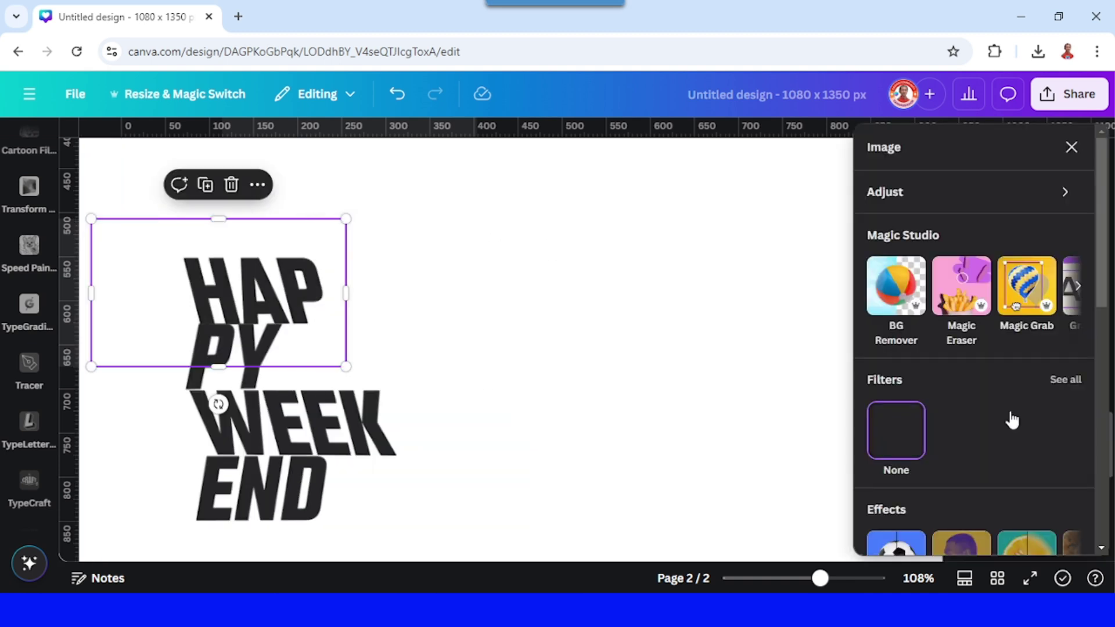
{"action": "scroll", "coordinate": [1011, 425], "scroll_direction": "down", "scroll_amount": 2}
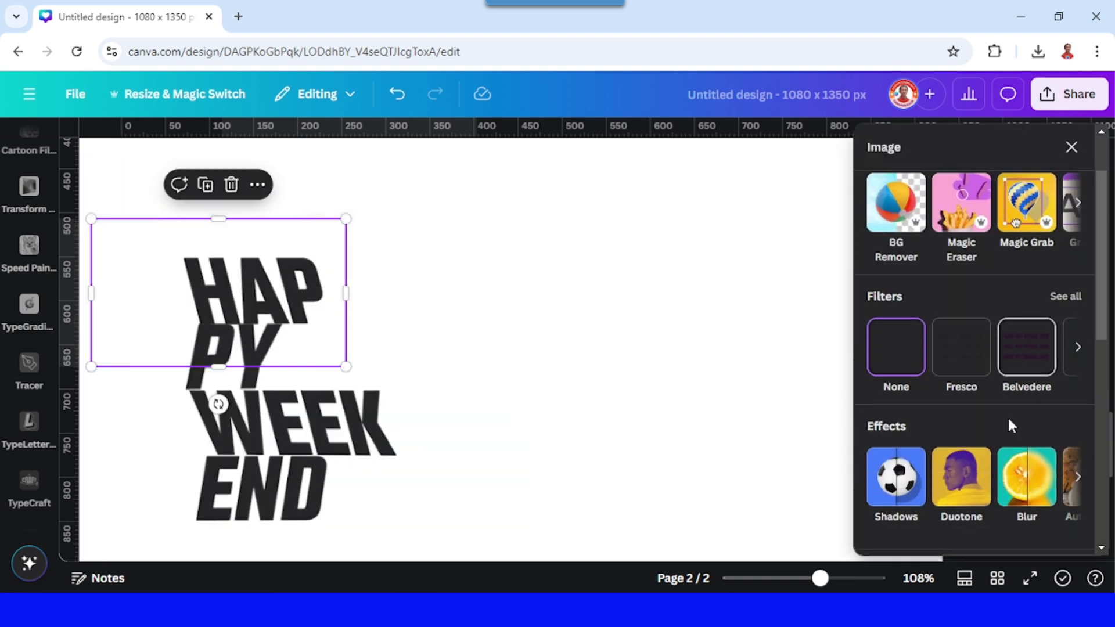
Step: Apply a custom duotone with #FFFFFF highlights and shadows to make HAP white
{"action": "left_click", "coordinate": [962, 478]}
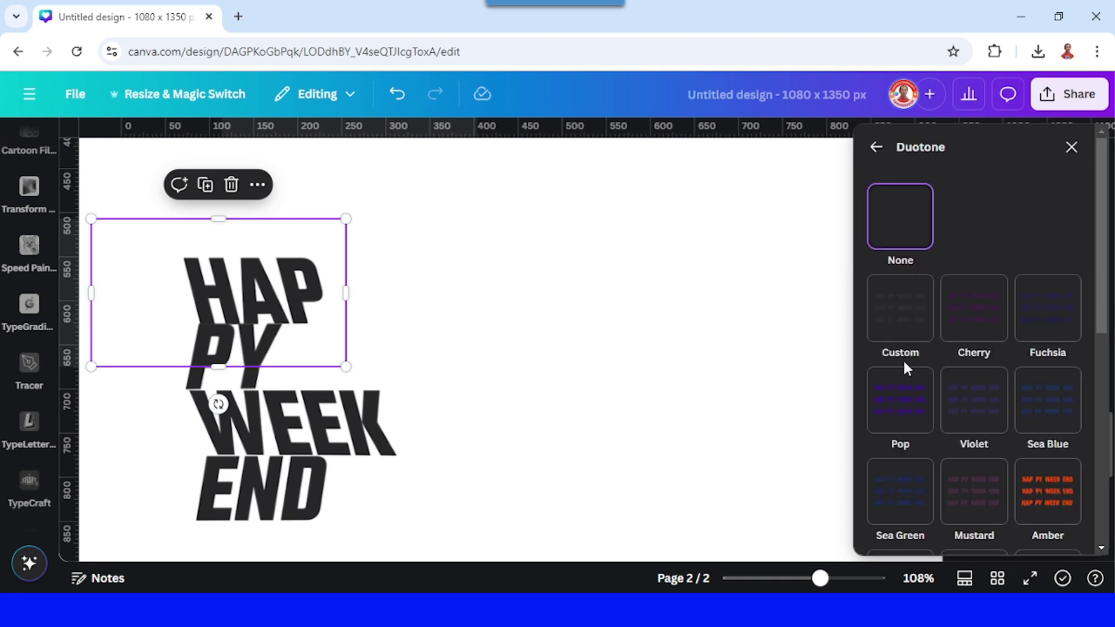
{"action": "left_click", "coordinate": [896, 318]}
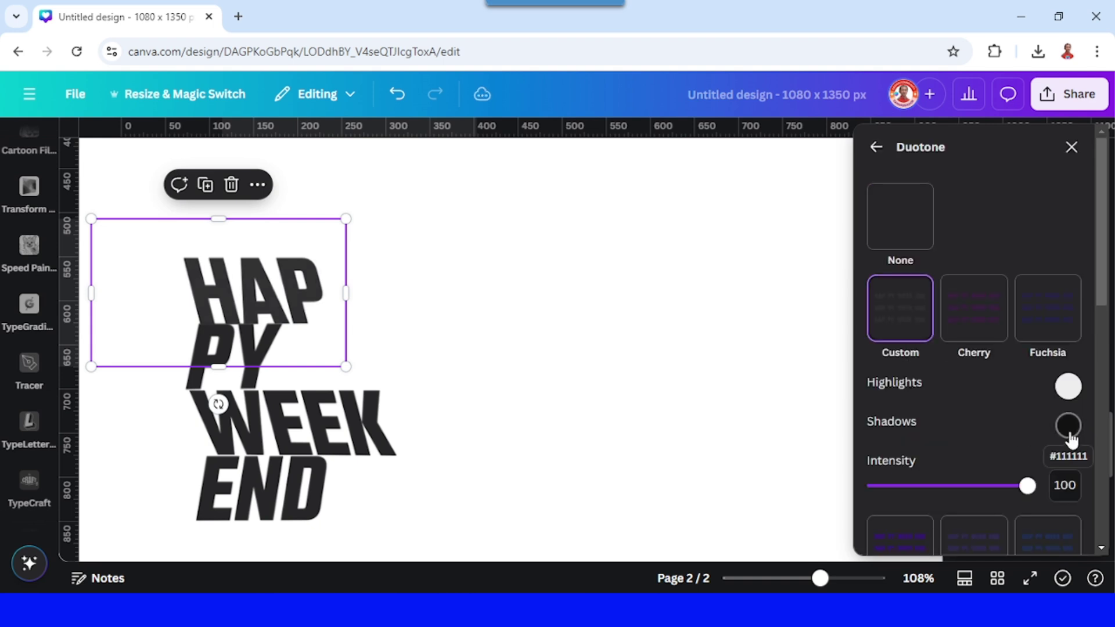
{"action": "left_click", "coordinate": [1068, 387]}
{"action": "left_click_drag", "start_coordinate": [865, 435], "coordinate": [844, 403]}
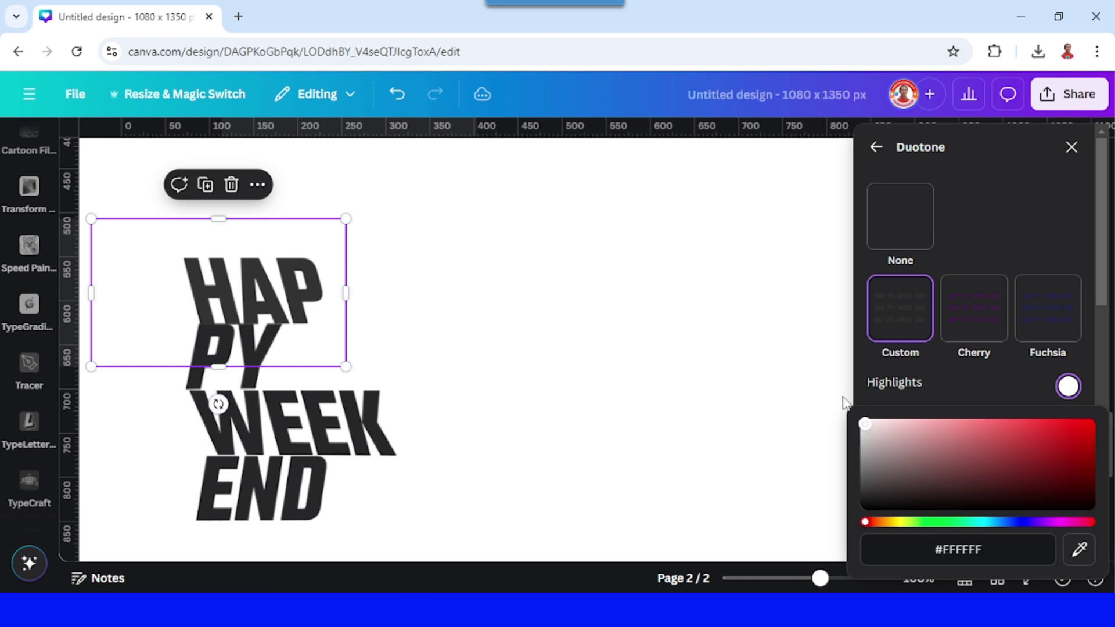
{"action": "left_click", "coordinate": [975, 401]}
{"action": "left_click", "coordinate": [1067, 425]}
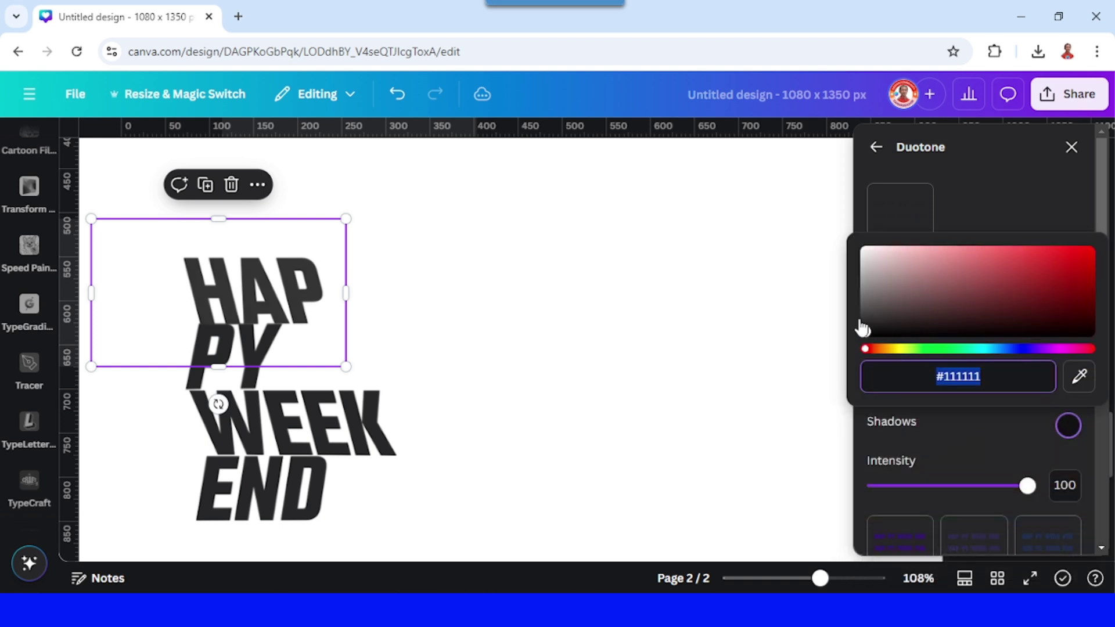
{"action": "left_click_drag", "start_coordinate": [876, 272], "coordinate": [836, 236]}
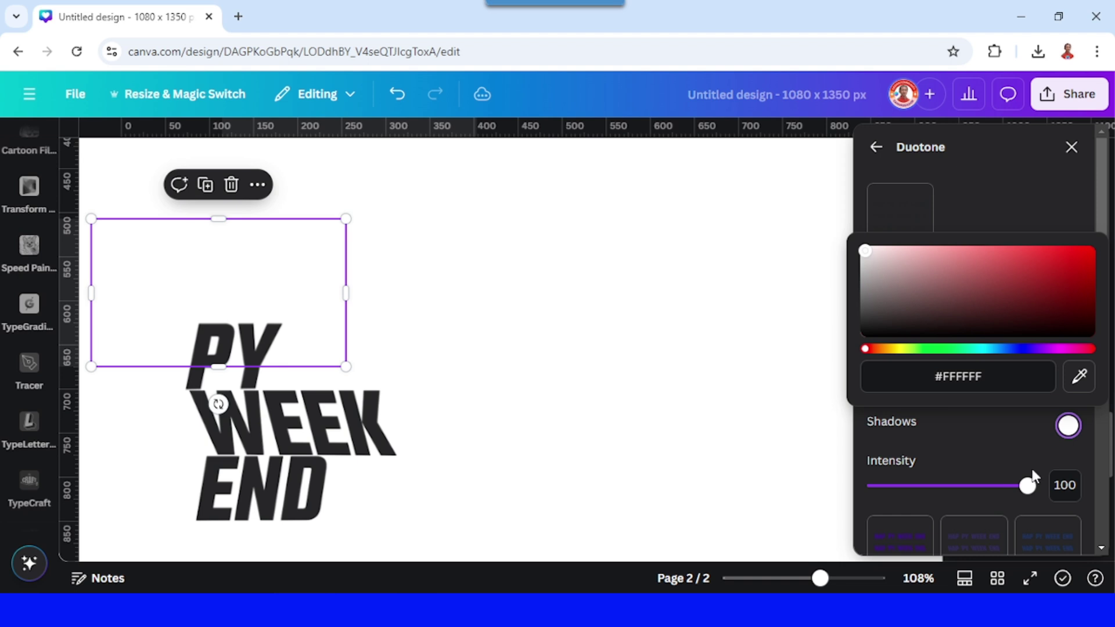
{"action": "left_click", "coordinate": [706, 357]}
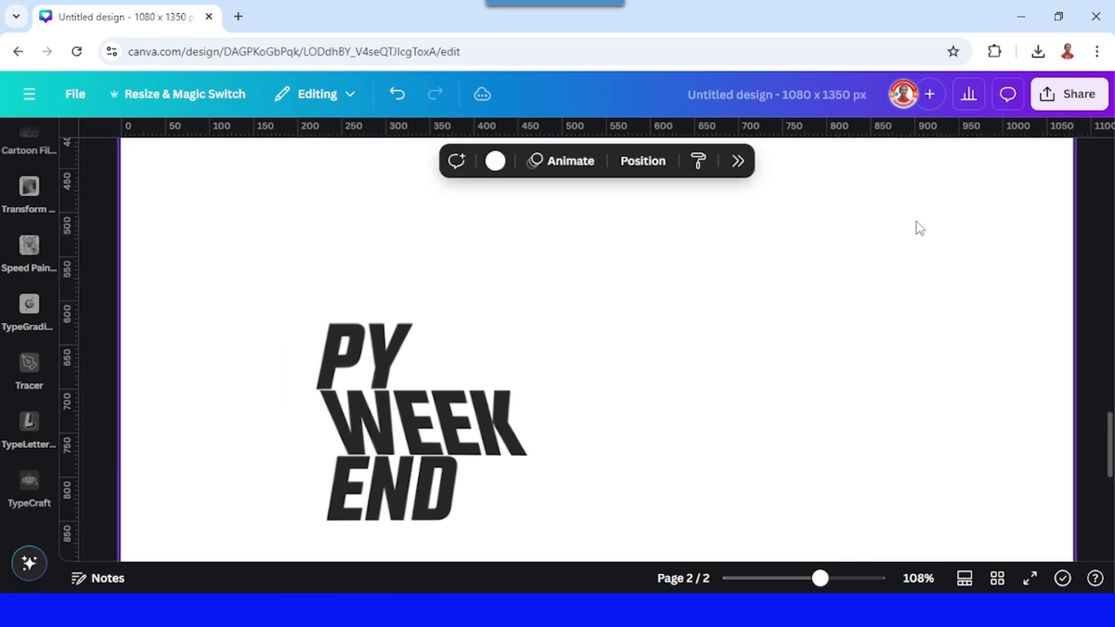
Step: Make the page background teal and paste HAP's white style onto WEEK
{"action": "left_click", "coordinate": [506, 163]}
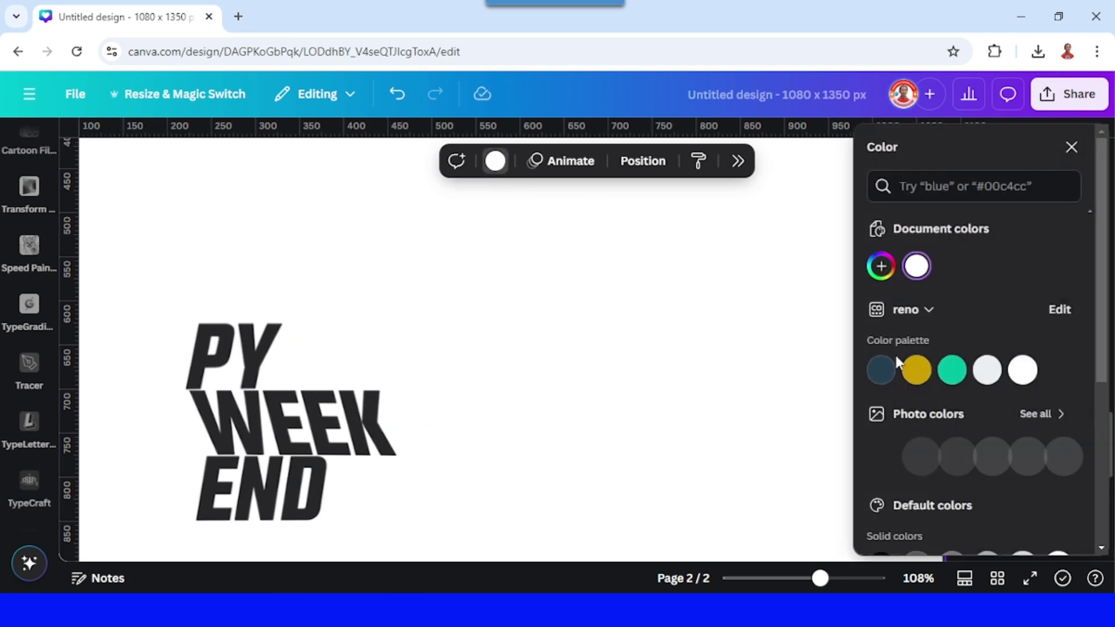
{"action": "left_click", "coordinate": [953, 370]}
{"action": "scroll", "coordinate": [612, 372], "scroll_direction": "down", "scroll_amount": 1}
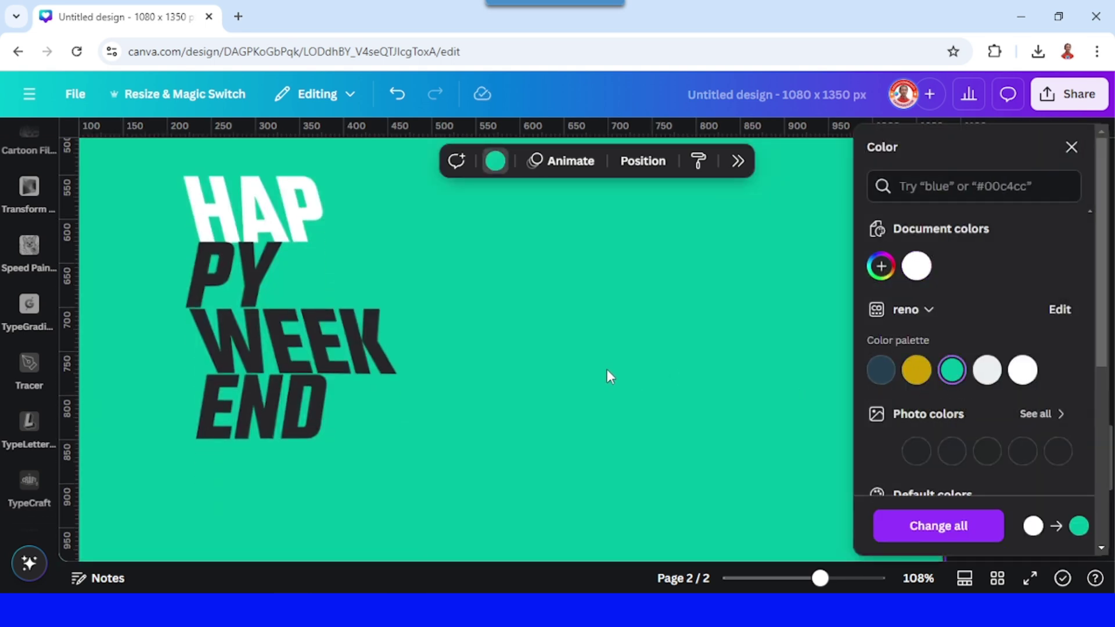
{"action": "left_click", "coordinate": [303, 205]}
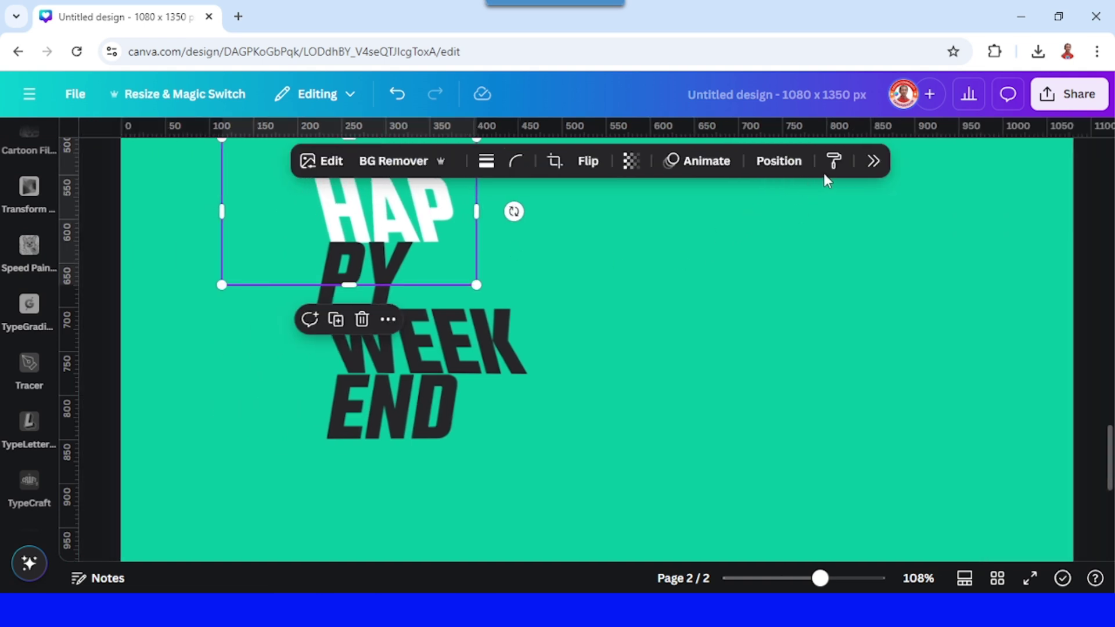
{"action": "left_click", "coordinate": [834, 162]}
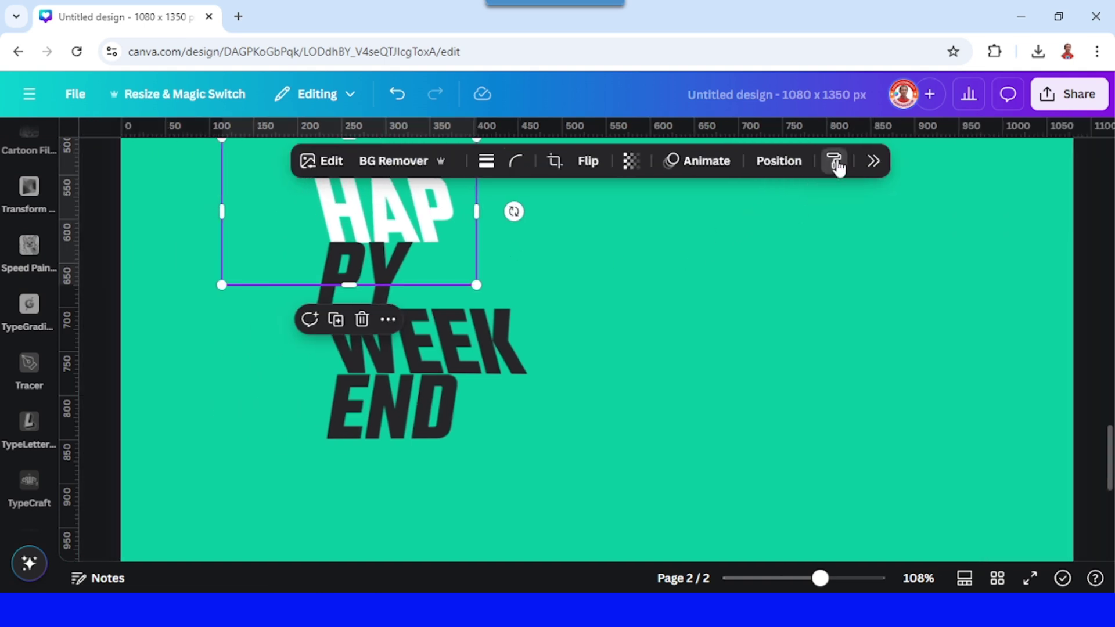
{"action": "left_click", "coordinate": [518, 340]}
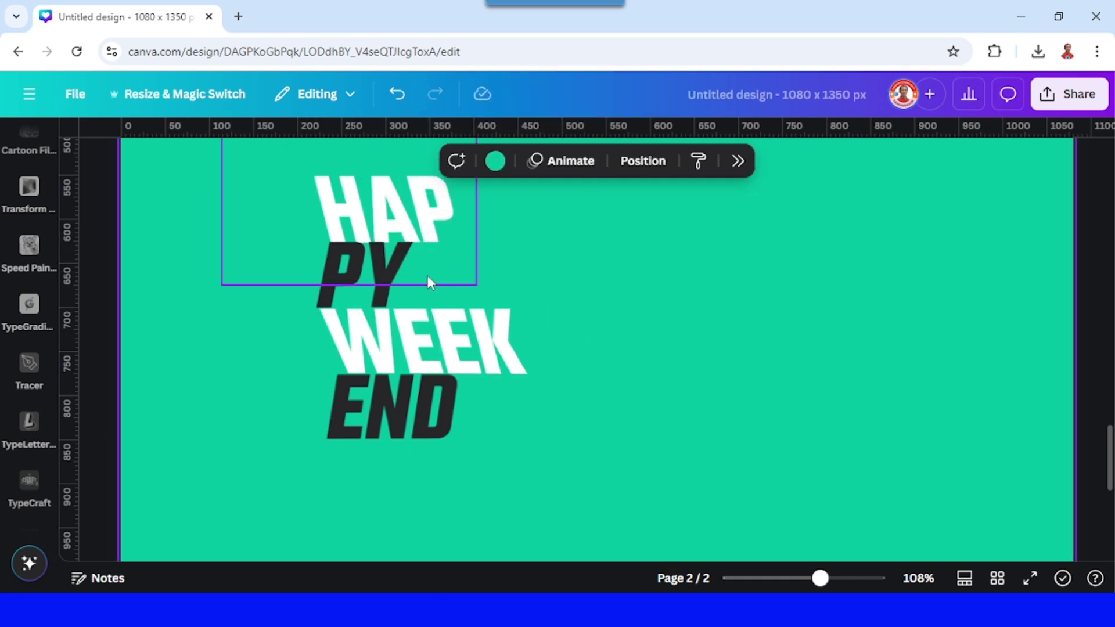
{"action": "left_click", "coordinate": [377, 272]}
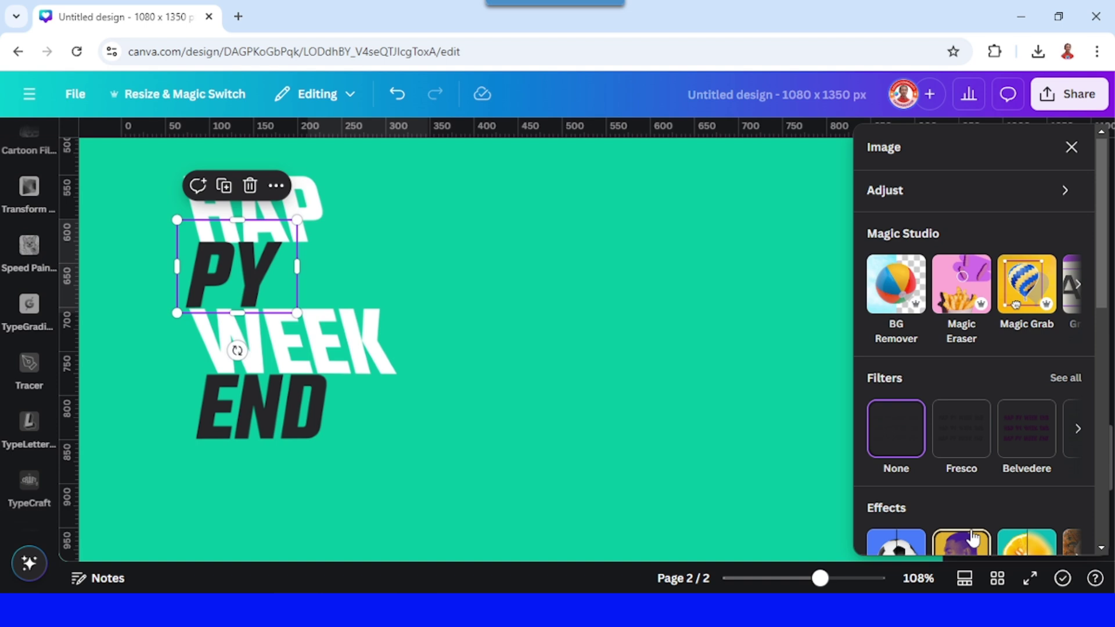
Step: Give PY a custom duotone with #DFDFDF shadows and copy its light-grey style
{"action": "left_click", "coordinate": [973, 538]}
{"action": "scroll", "coordinate": [996, 454], "scroll_direction": "down", "scroll_amount": 2}
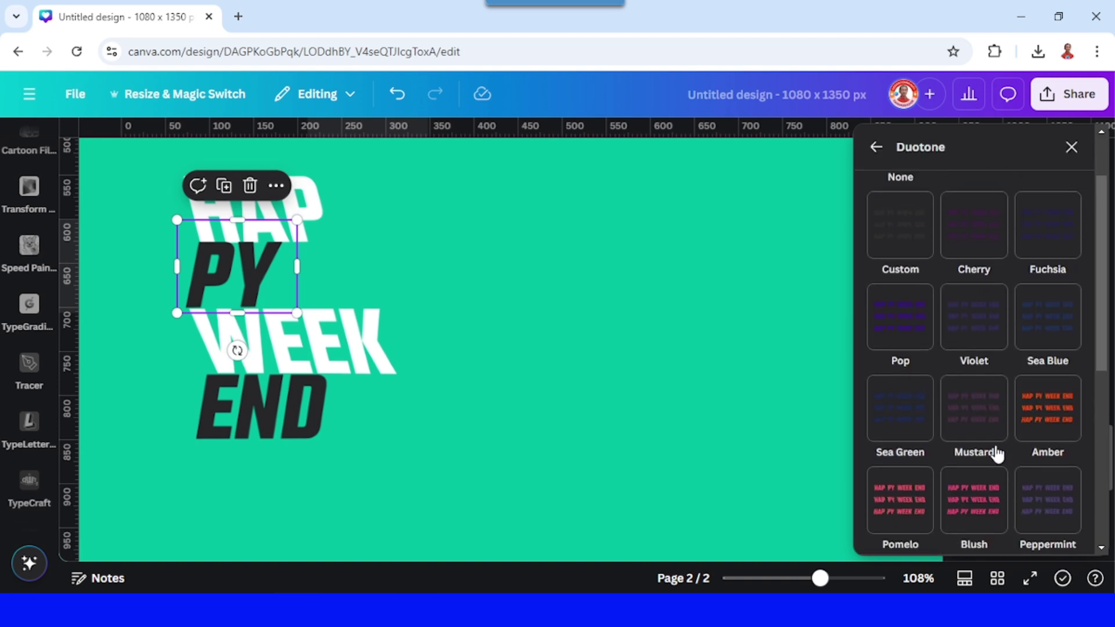
{"action": "scroll", "coordinate": [996, 453], "scroll_direction": "up", "scroll_amount": 1}
{"action": "left_click", "coordinate": [906, 327]}
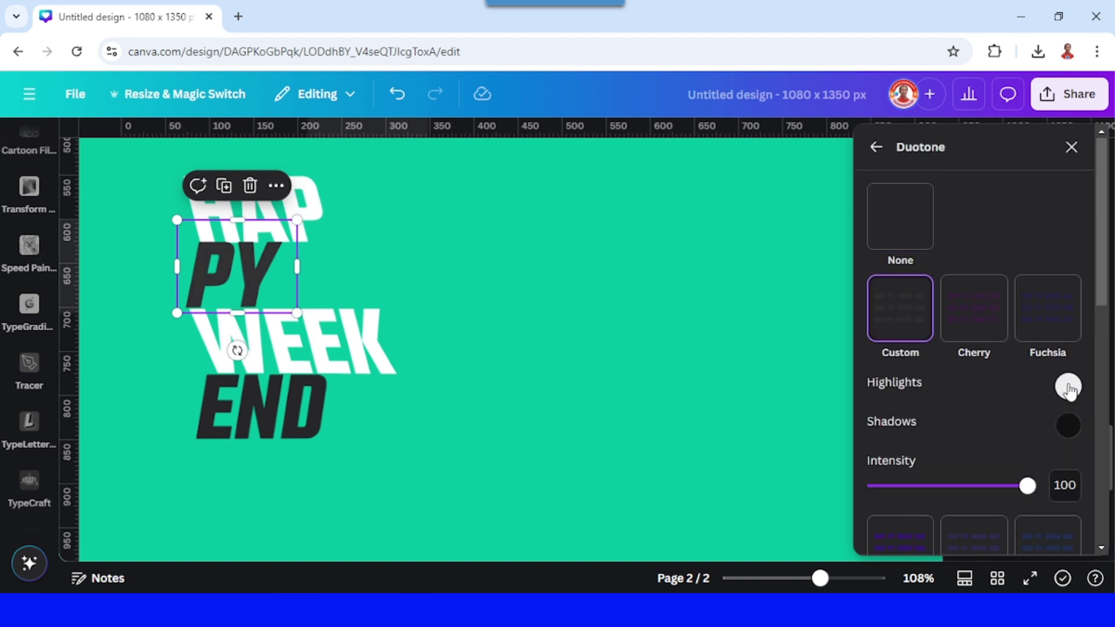
{"action": "left_click", "coordinate": [1068, 426]}
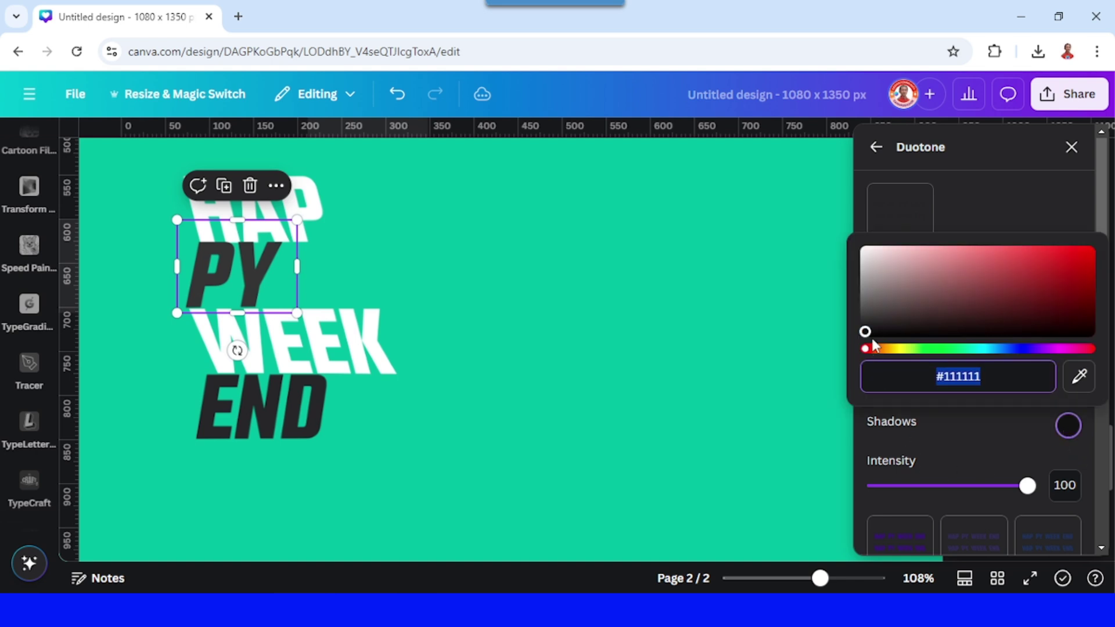
{"action": "left_click_drag", "start_coordinate": [867, 337], "coordinate": [864, 261]}
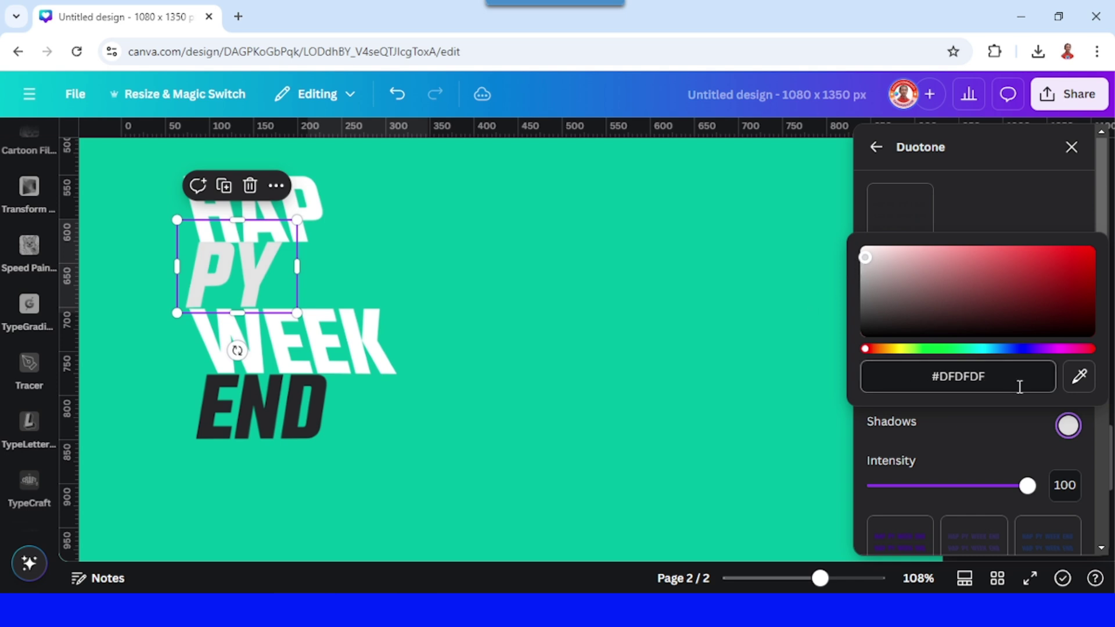
{"action": "left_click", "coordinate": [729, 228]}
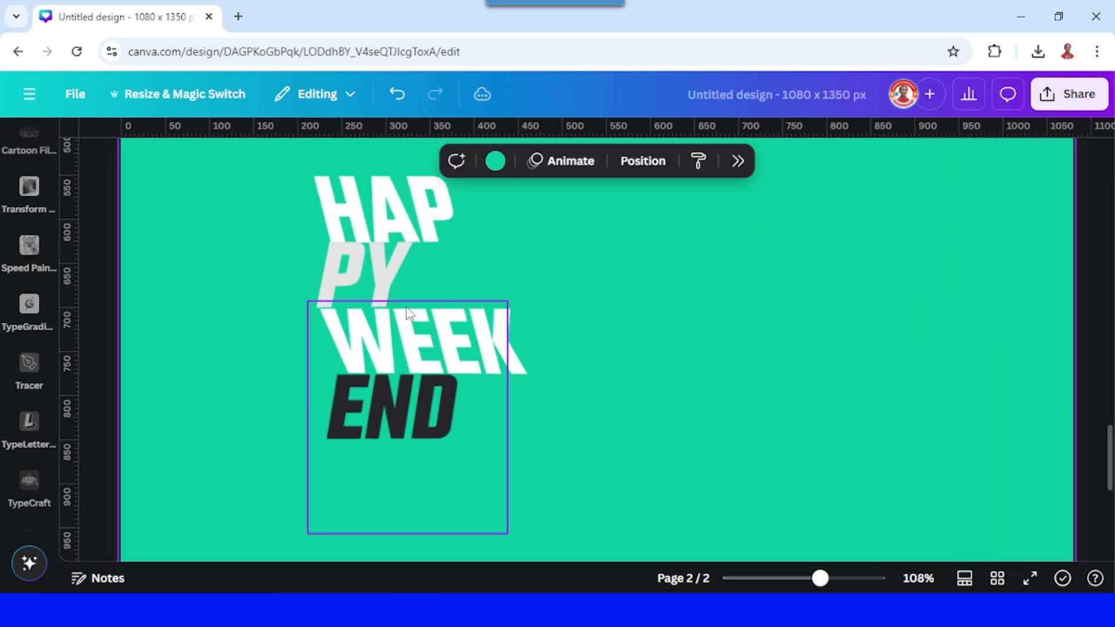
{"action": "left_click", "coordinate": [394, 267]}
{"action": "left_click", "coordinate": [832, 162]}
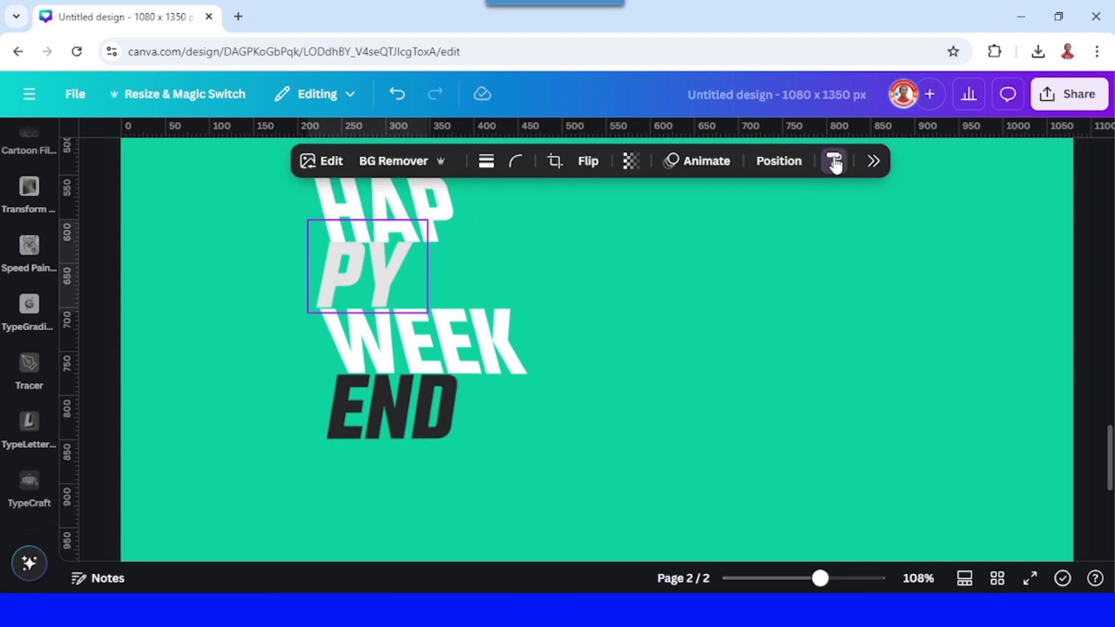
Step: Give END the same light grey as PY and trim its frame top and bottom
{"action": "left_click", "coordinate": [406, 434]}
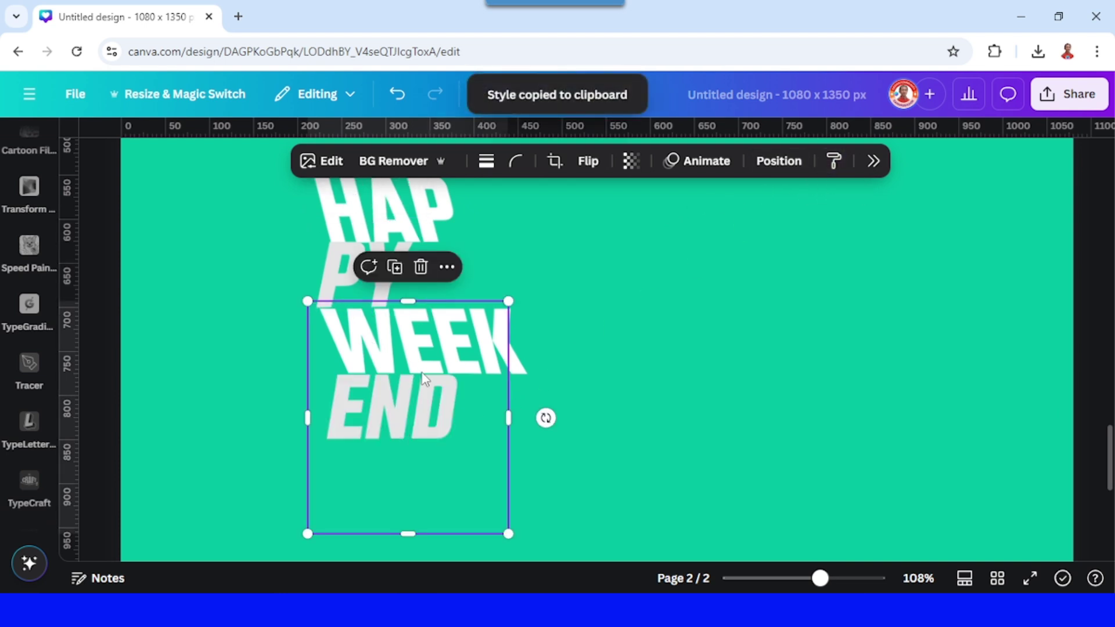
{"action": "left_click_drag", "start_coordinate": [411, 302], "coordinate": [411, 353]}
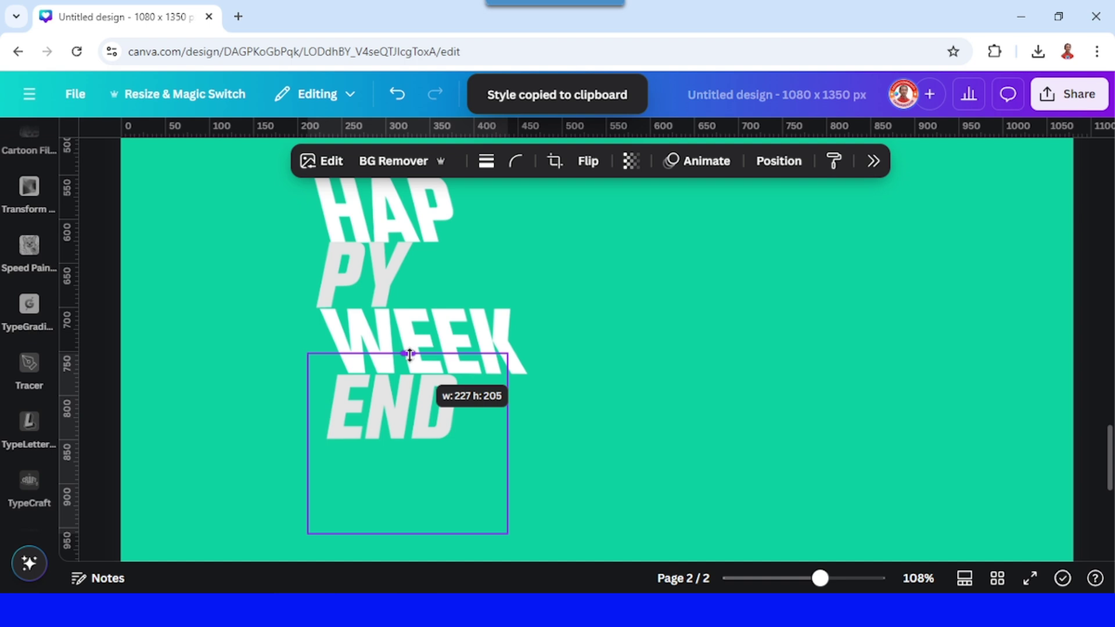
{"action": "left_click_drag", "start_coordinate": [409, 533], "coordinate": [408, 461]}
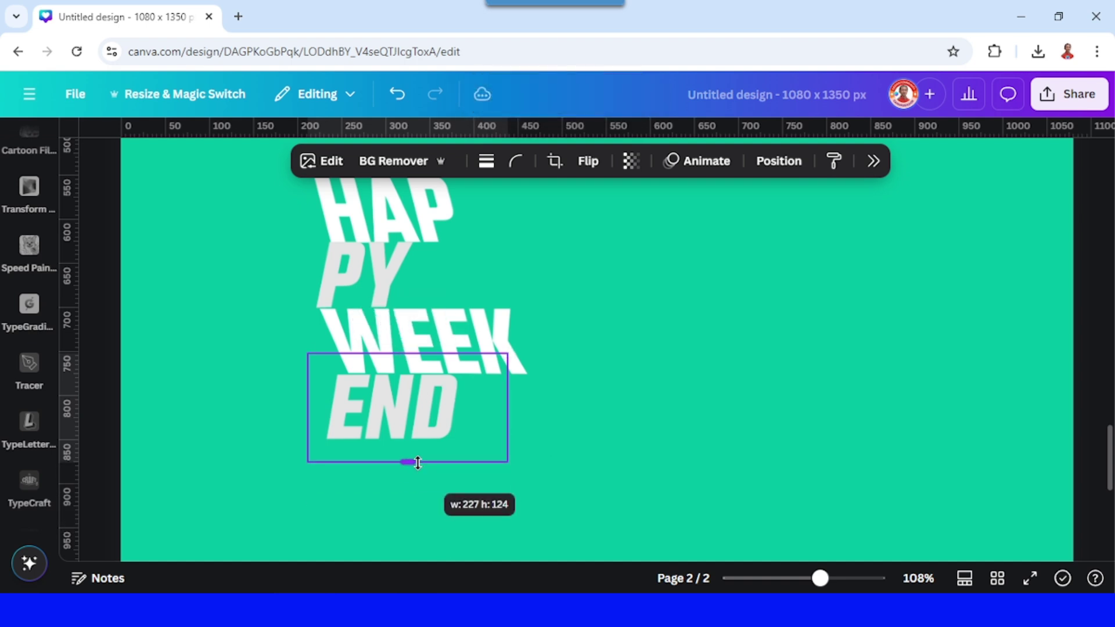
Step: Shift WEEK left and nudge END up and right so they line up under PY
{"action": "left_click", "coordinate": [836, 578]}
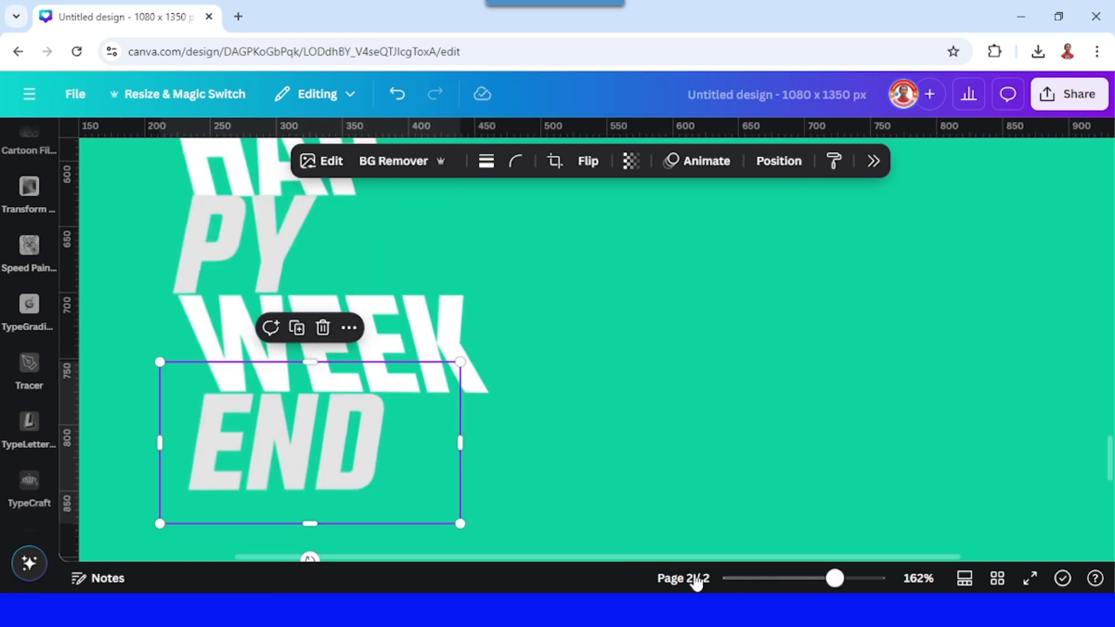
{"action": "left_click_drag", "start_coordinate": [604, 558], "coordinate": [509, 557]}
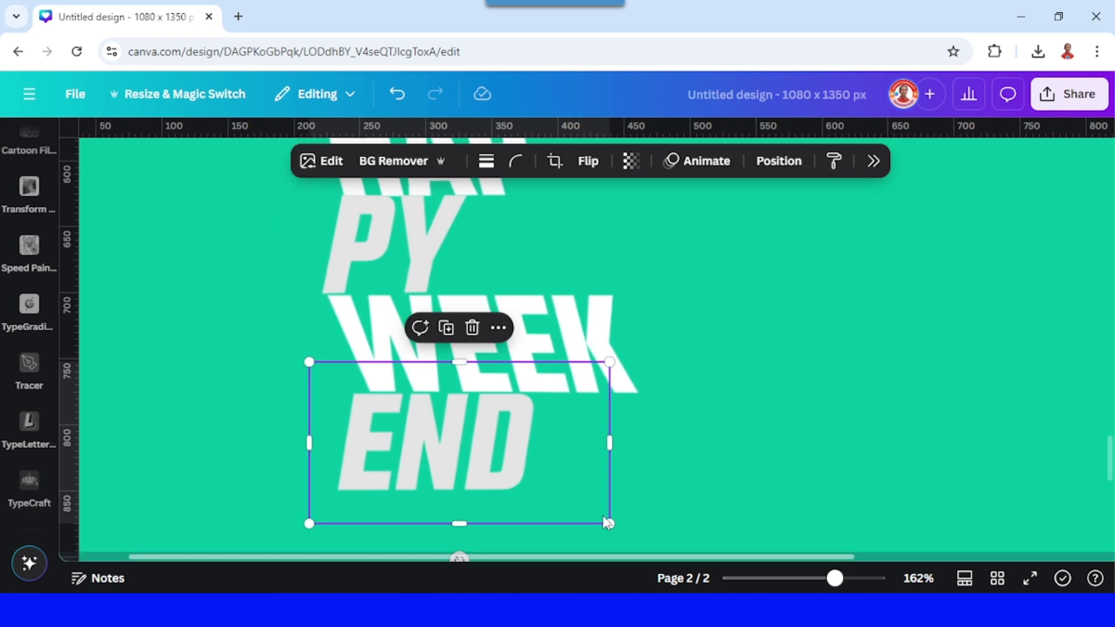
{"action": "scroll", "coordinate": [683, 358], "scroll_direction": "up", "scroll_amount": 2}
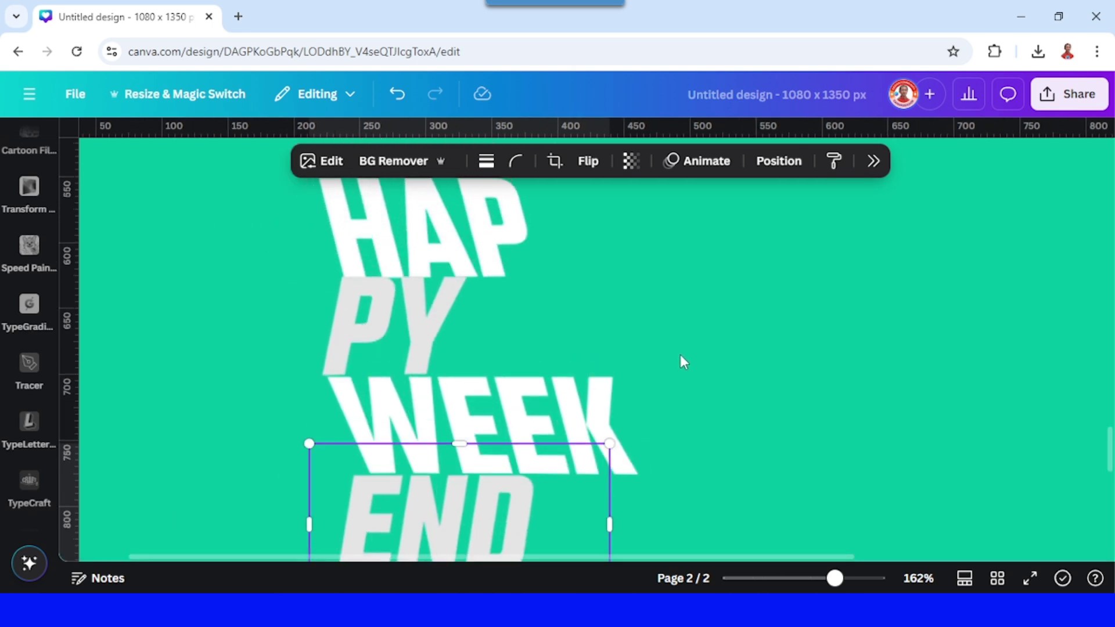
{"action": "left_click", "coordinate": [412, 325]}
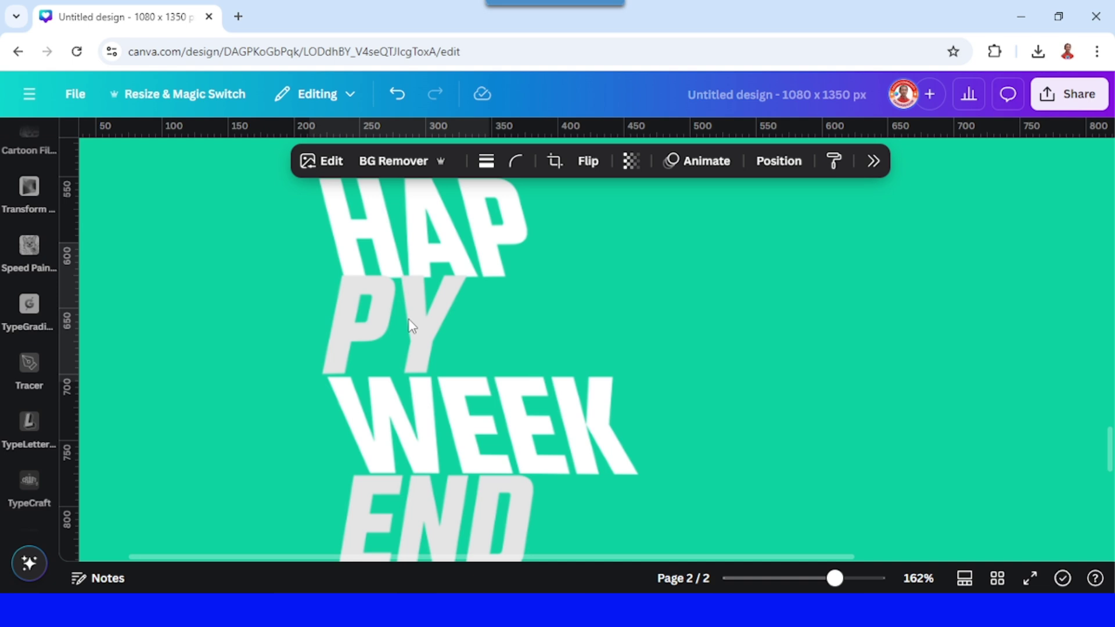
{"action": "left_click", "coordinate": [440, 447]}
{"action": "left_click_drag", "start_coordinate": [441, 442], "coordinate": [435, 436]}
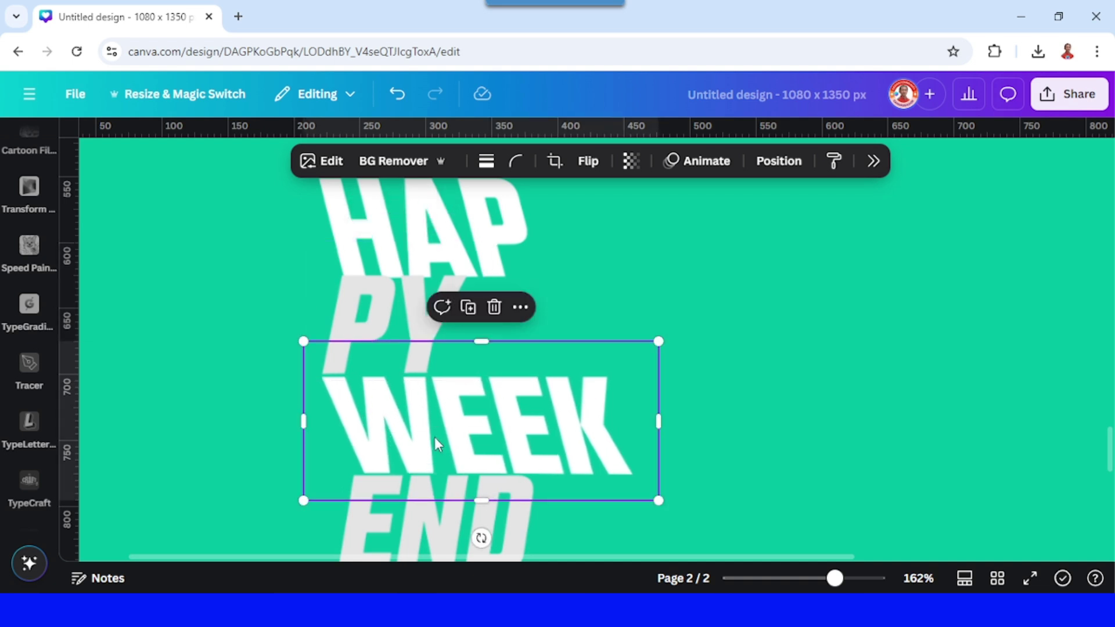
{"action": "left_click", "coordinate": [435, 438]}
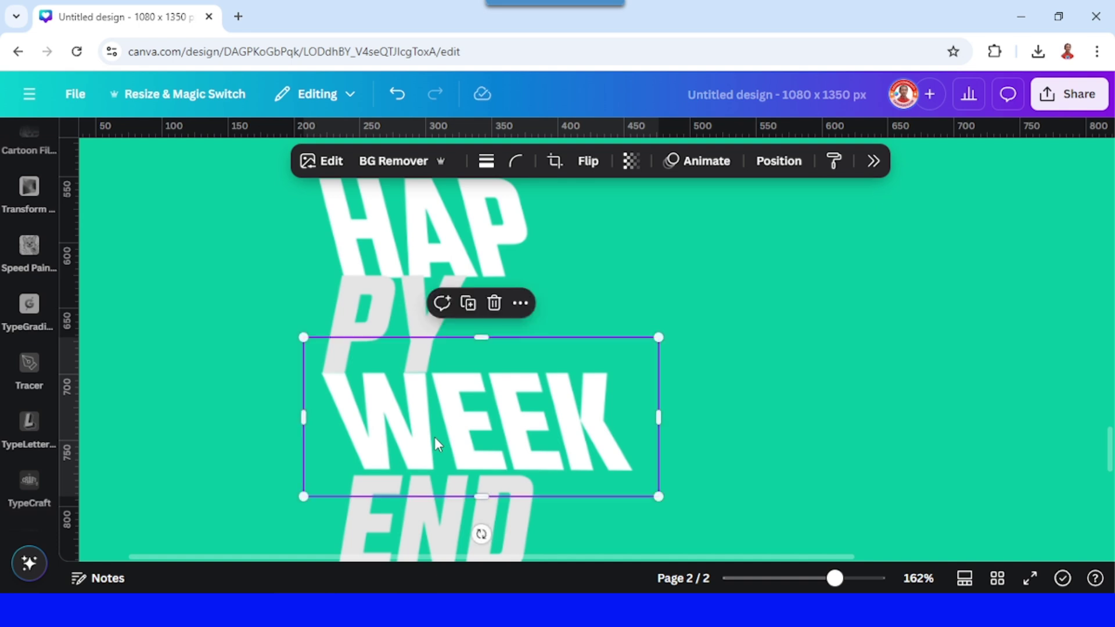
{"action": "left_click", "coordinate": [441, 540]}
{"action": "left_click_drag", "start_coordinate": [440, 532], "coordinate": [441, 525]}
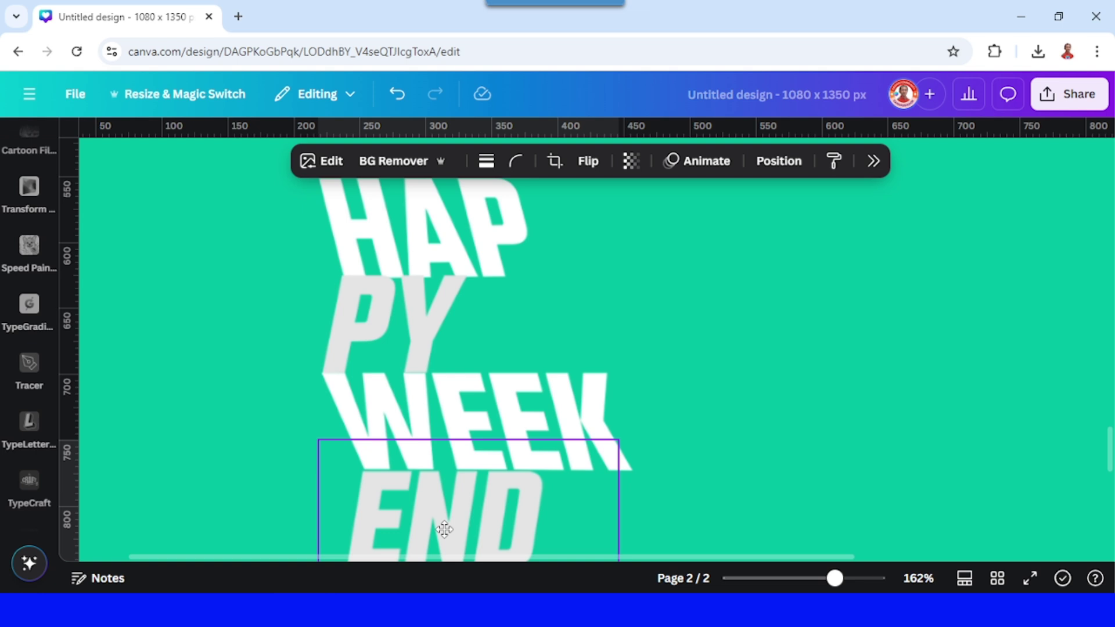
{"action": "key", "text": "Up"}
{"action": "key", "text": "Up"}
{"action": "key", "text": "Up"}
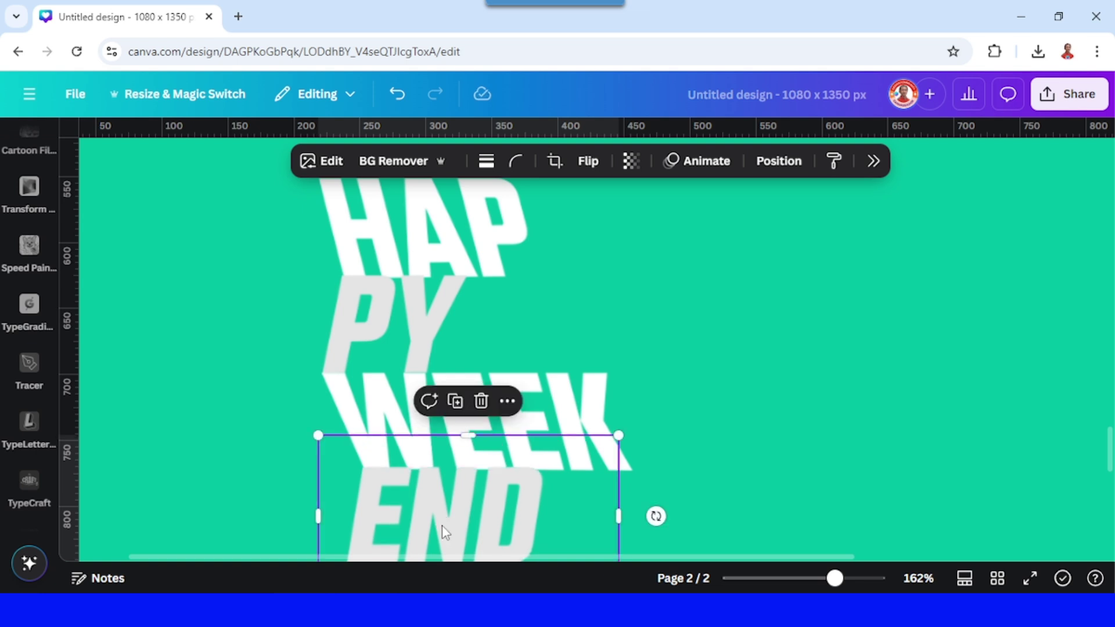
{"action": "key", "text": "ctrl+alt+0"}
{"action": "left_click", "coordinate": [628, 245]}
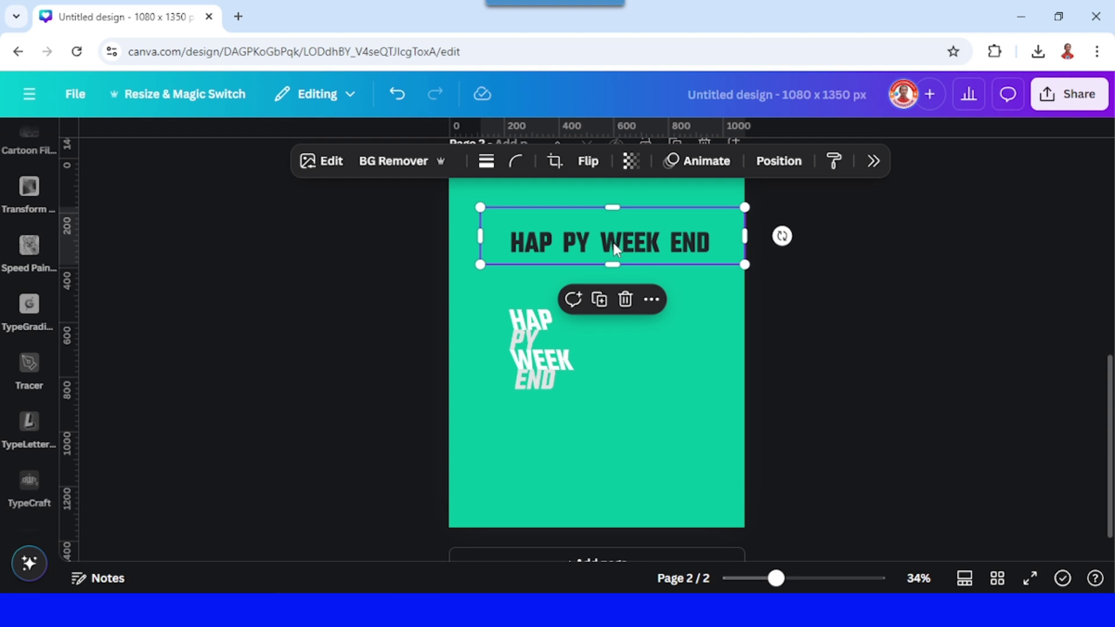
Step: Nudge the dark lettering left and give it a whole-image blur of about 34–46 intensity
{"action": "left_click_drag", "start_coordinate": [613, 243], "coordinate": [598, 252]}
{"action": "left_click", "coordinate": [332, 161]}
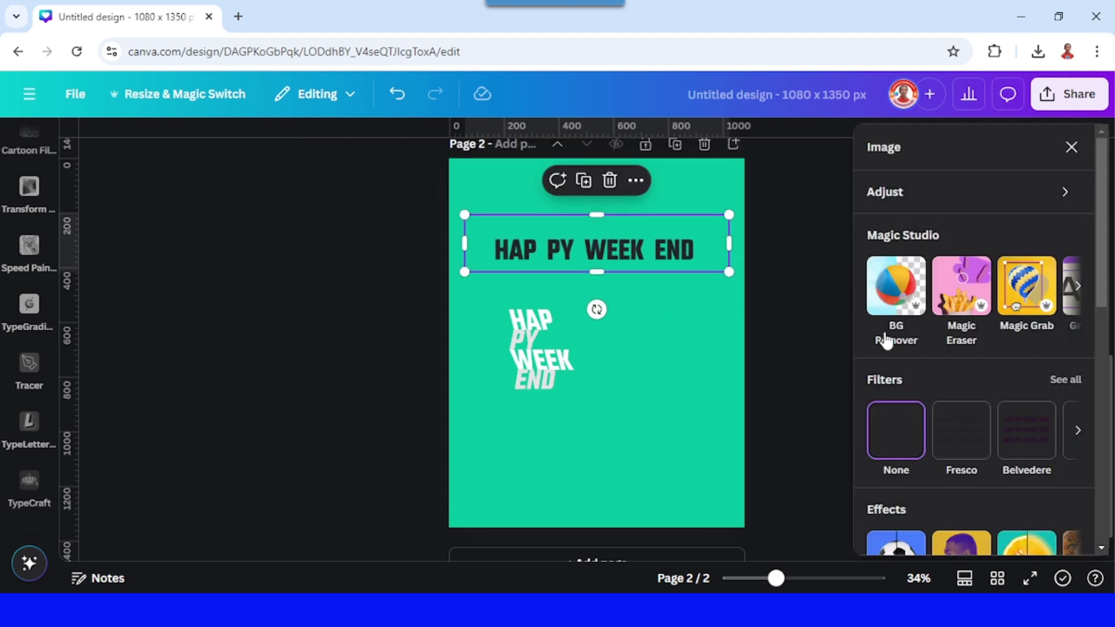
{"action": "scroll", "coordinate": [1008, 489], "scroll_direction": "down", "scroll_amount": 2}
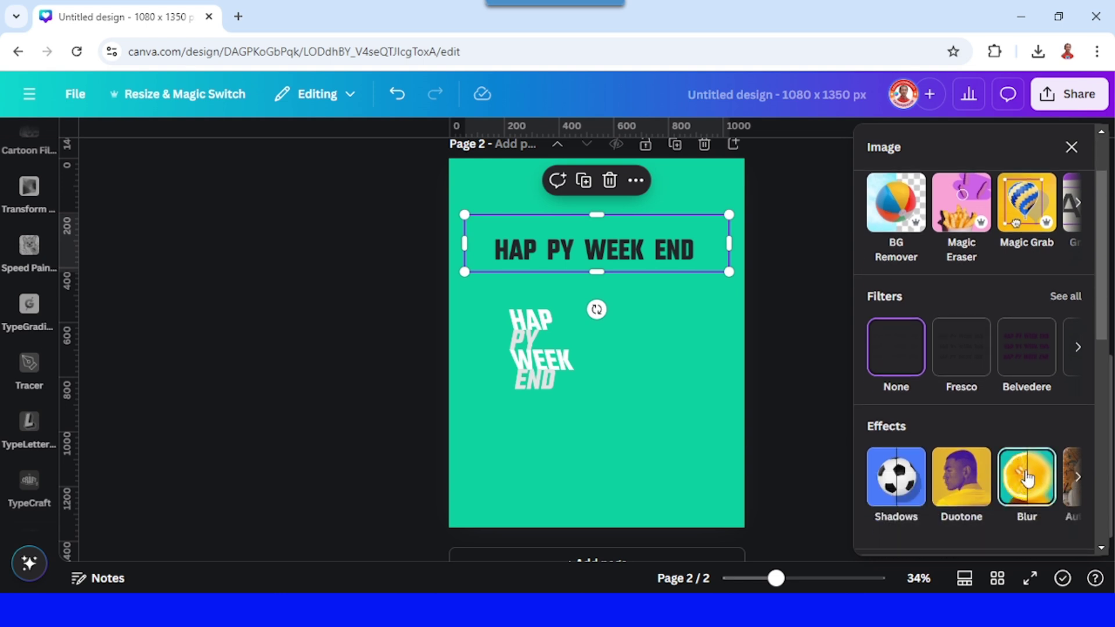
{"action": "left_click", "coordinate": [1026, 476]}
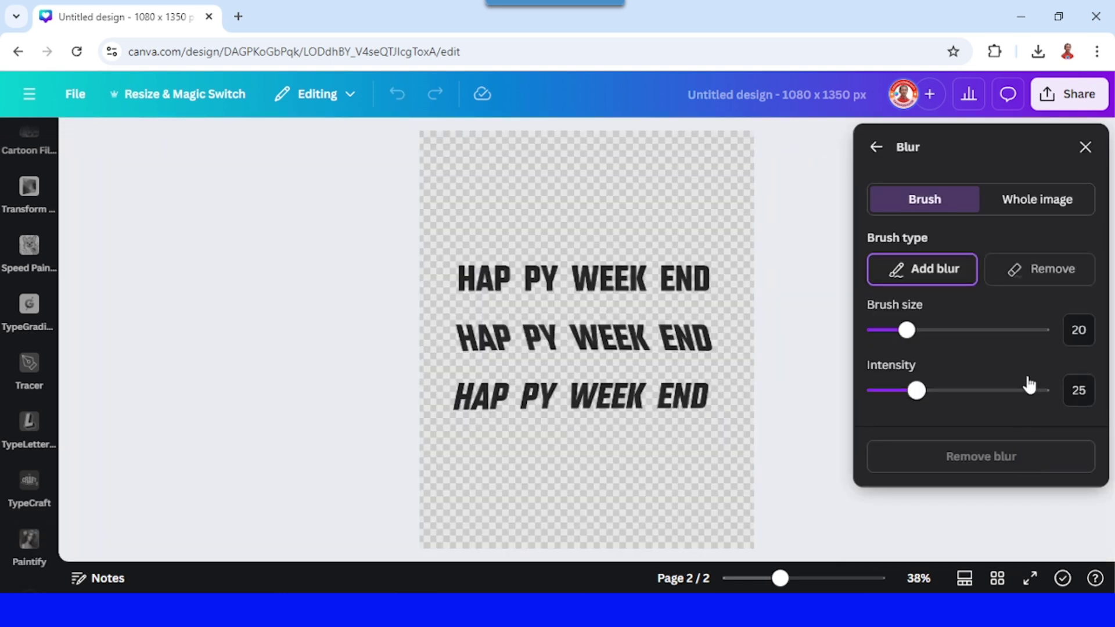
{"action": "left_click", "coordinate": [1031, 201]}
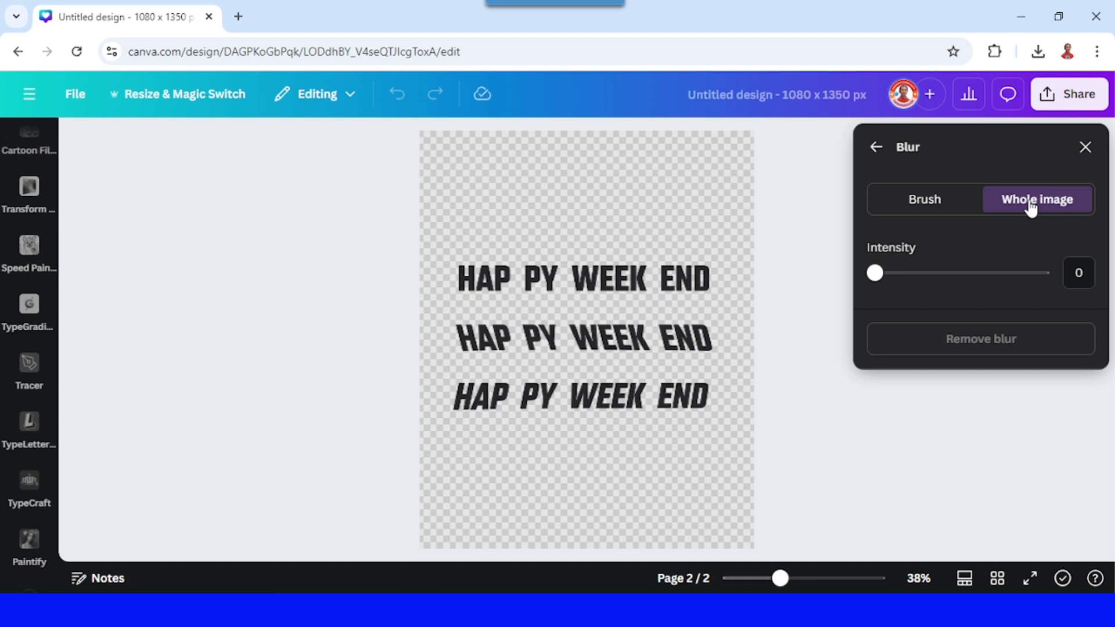
{"action": "left_click_drag", "start_coordinate": [875, 275], "coordinate": [932, 278]}
{"action": "left_click", "coordinate": [953, 280]}
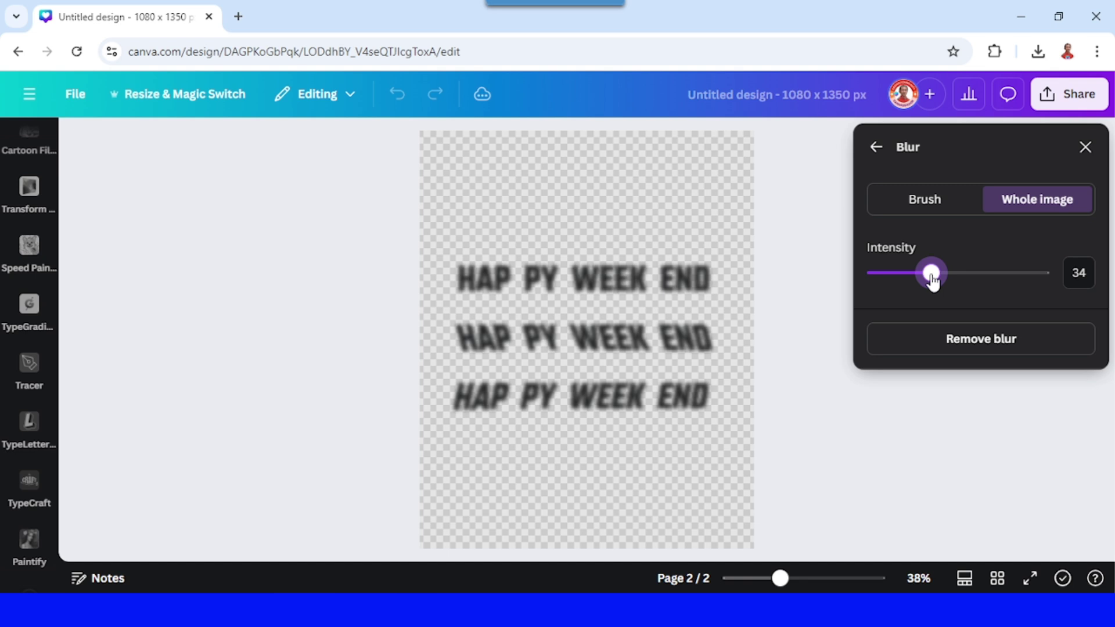
Step: Duplicate the blurred text image to make four copies
{"action": "left_click", "coordinate": [1087, 150]}
{"action": "left_click", "coordinate": [634, 241]}
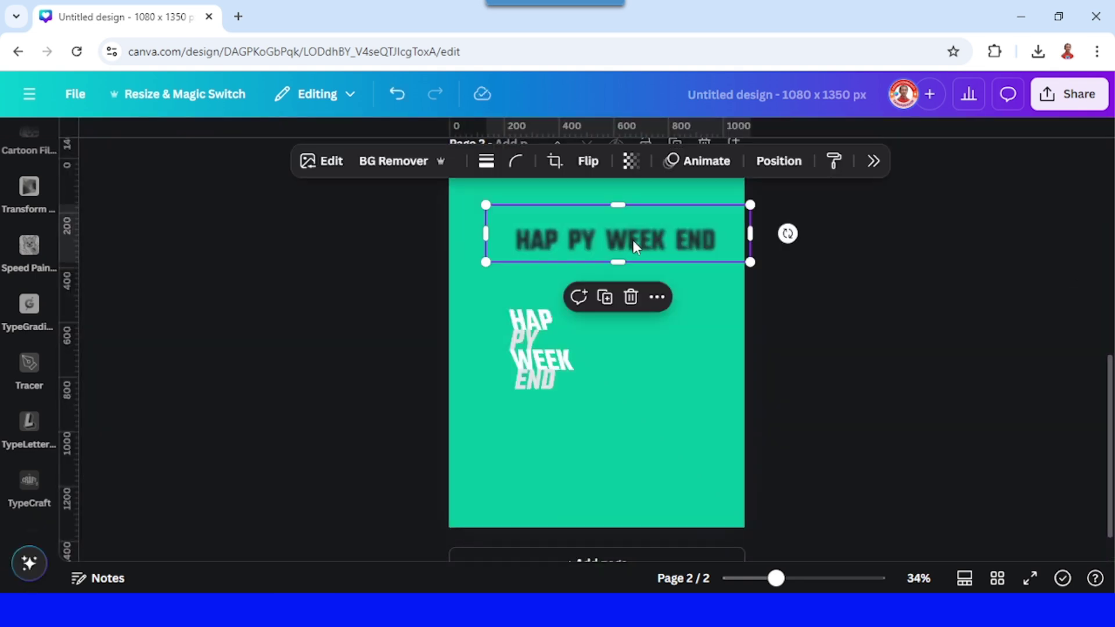
{"action": "left_click", "coordinate": [610, 302]}
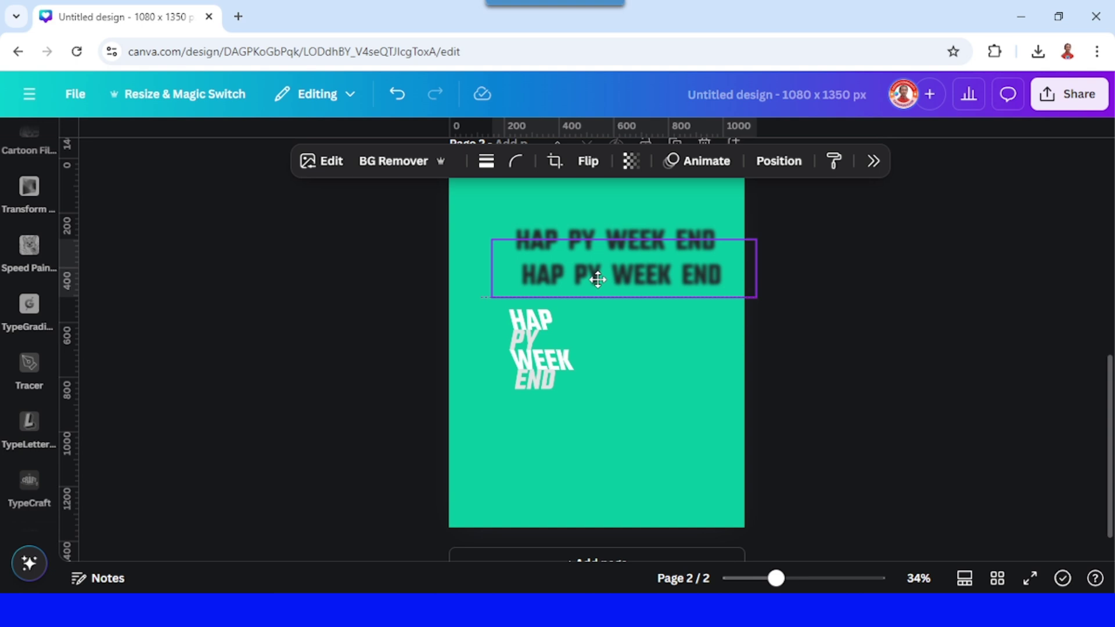
{"action": "left_click", "coordinate": [612, 205]}
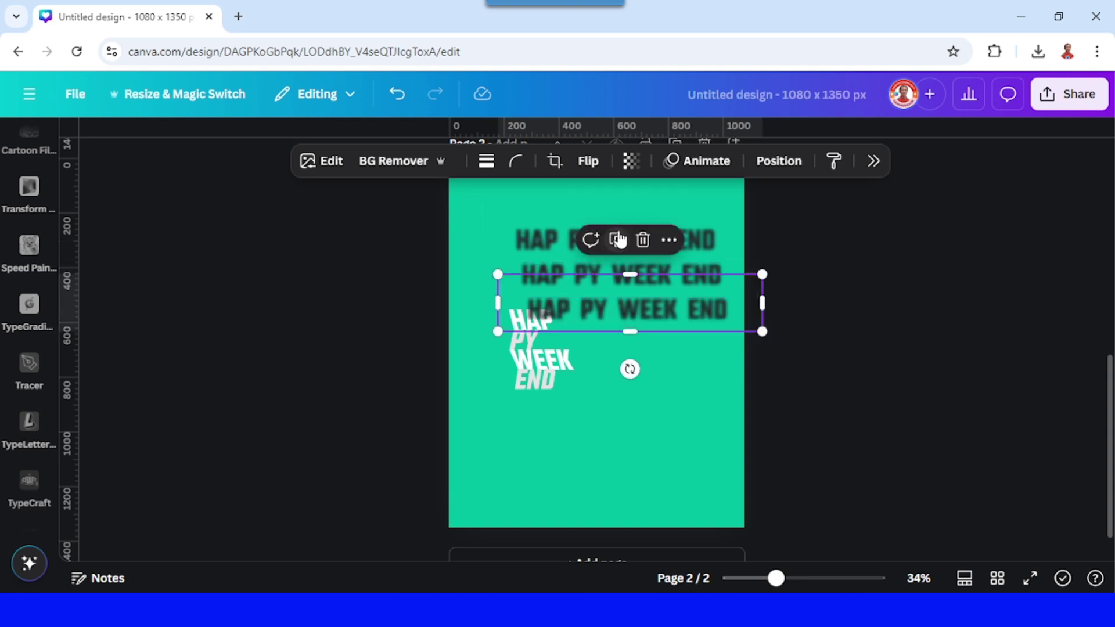
{"action": "left_click", "coordinate": [617, 240]}
Step: Crop the four blurred copies down to HAP, WEEK, PY and END
{"action": "left_click", "coordinate": [706, 240]}
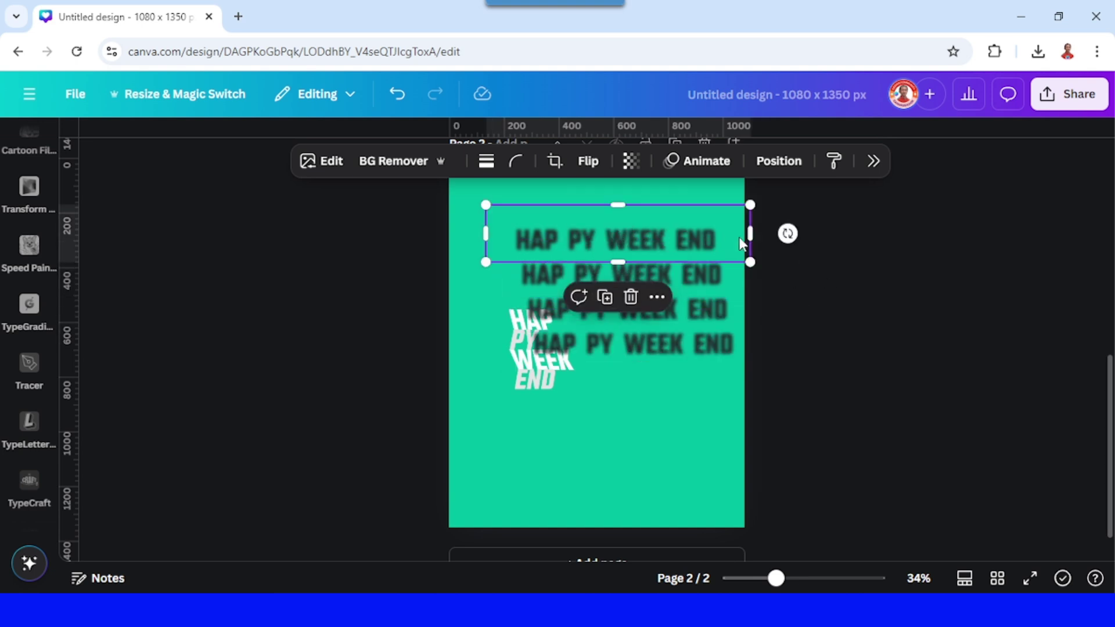
{"action": "left_click_drag", "start_coordinate": [752, 233], "coordinate": [571, 233]}
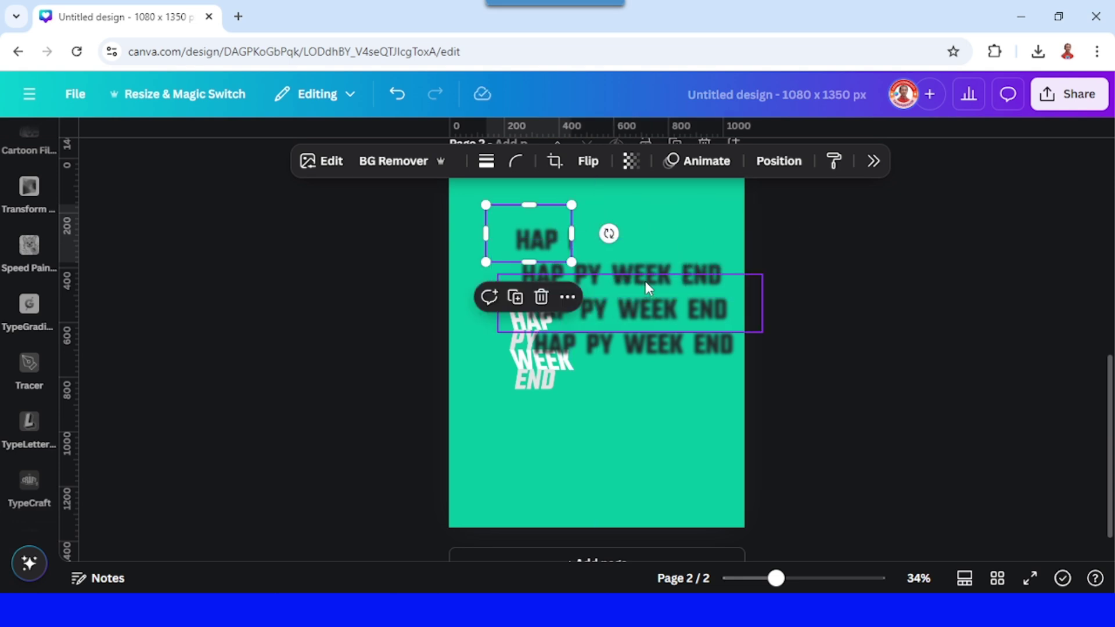
{"action": "left_click", "coordinate": [622, 300]}
{"action": "left_click_drag", "start_coordinate": [497, 304], "coordinate": [610, 304]}
{"action": "left_click_drag", "start_coordinate": [759, 304], "coordinate": [680, 304]}
{"action": "left_click", "coordinate": [662, 275]}
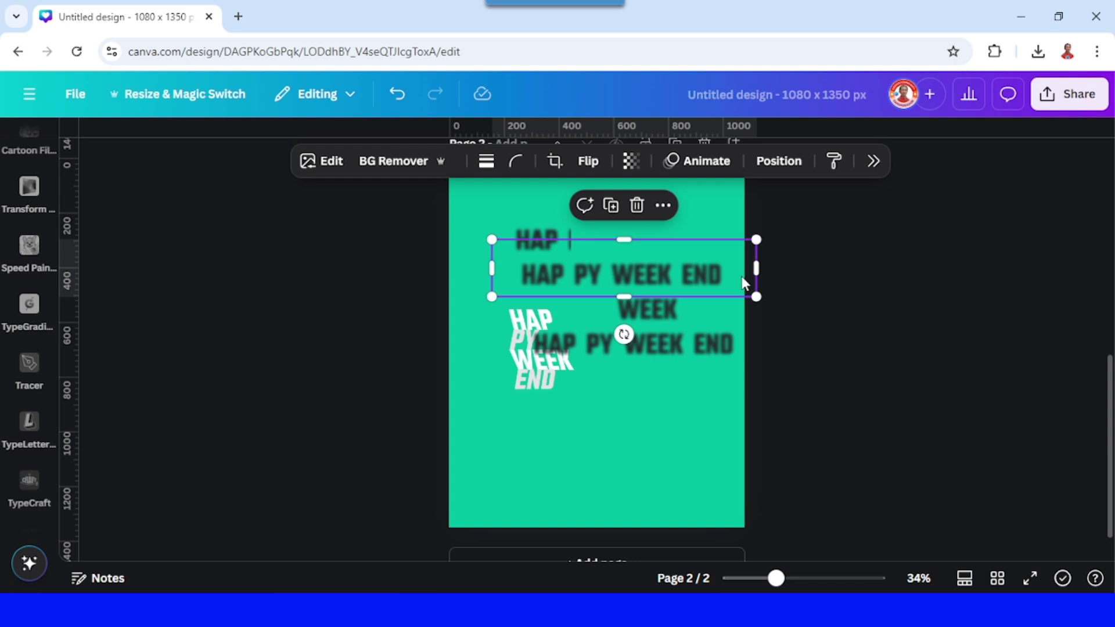
{"action": "left_click_drag", "start_coordinate": [755, 269], "coordinate": [610, 268]}
{"action": "left_click_drag", "start_coordinate": [491, 268], "coordinate": [570, 269]}
{"action": "left_click", "coordinate": [544, 241]}
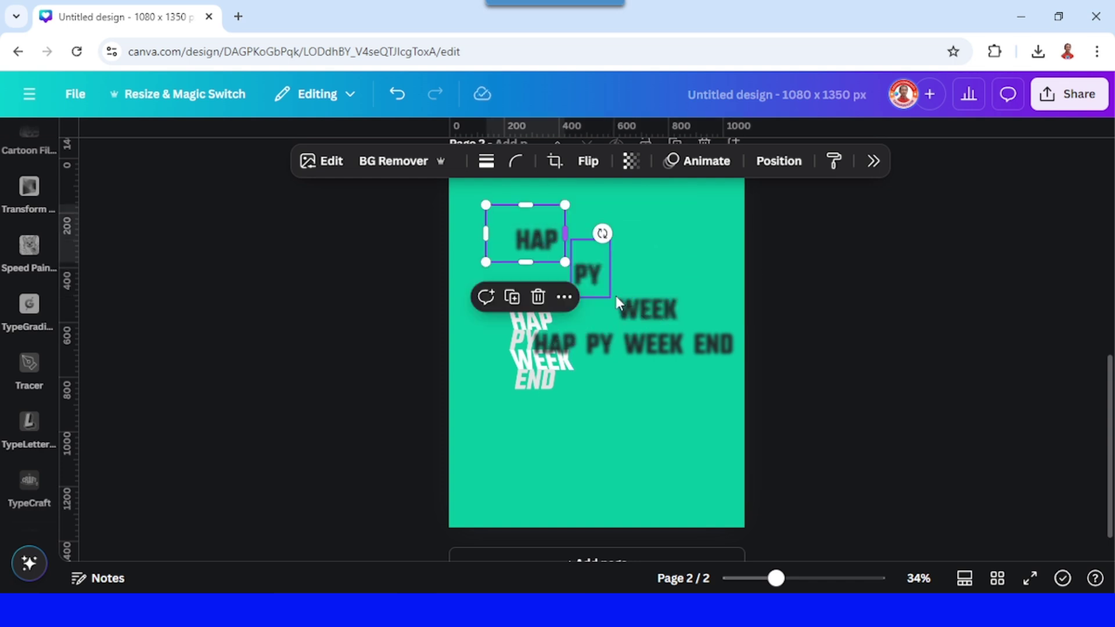
{"action": "left_click", "coordinate": [628, 343]}
{"action": "left_click_drag", "start_coordinate": [510, 341], "coordinate": [687, 341]}
{"action": "left_click", "coordinate": [670, 398]}
{"action": "scroll", "coordinate": [679, 428], "scroll_direction": "up", "scroll_amount": 5, "text": "ctrl"}
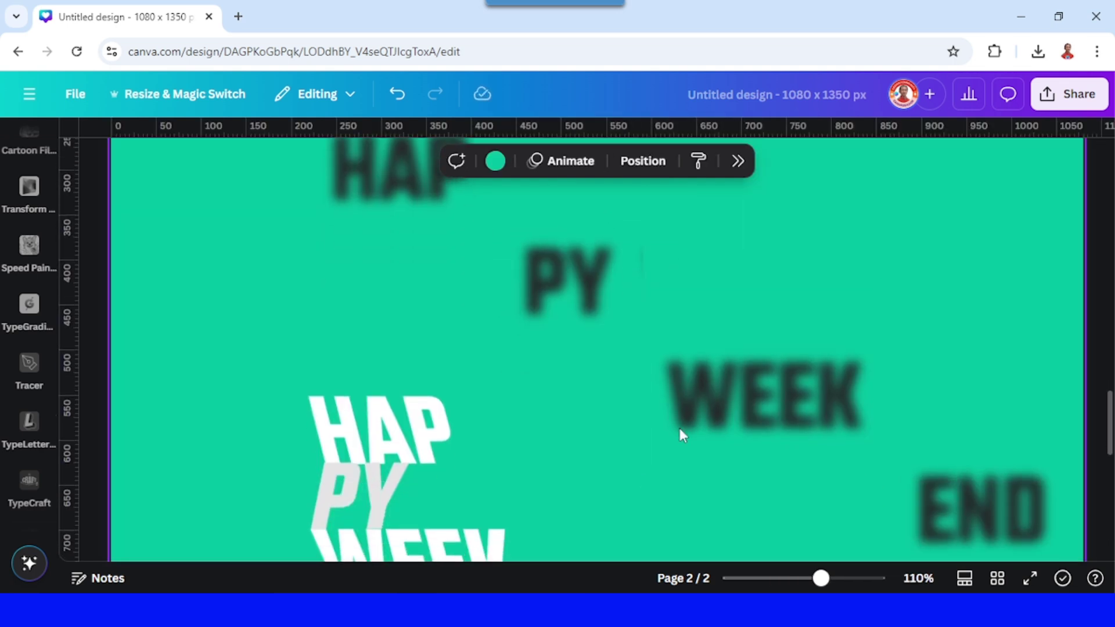
Step: Place each blurred piece over its matching white word: HAP, PY, WEEK, END
{"action": "left_click", "coordinate": [401, 185]}
{"action": "left_click_drag", "start_coordinate": [376, 219], "coordinate": [355, 457]}
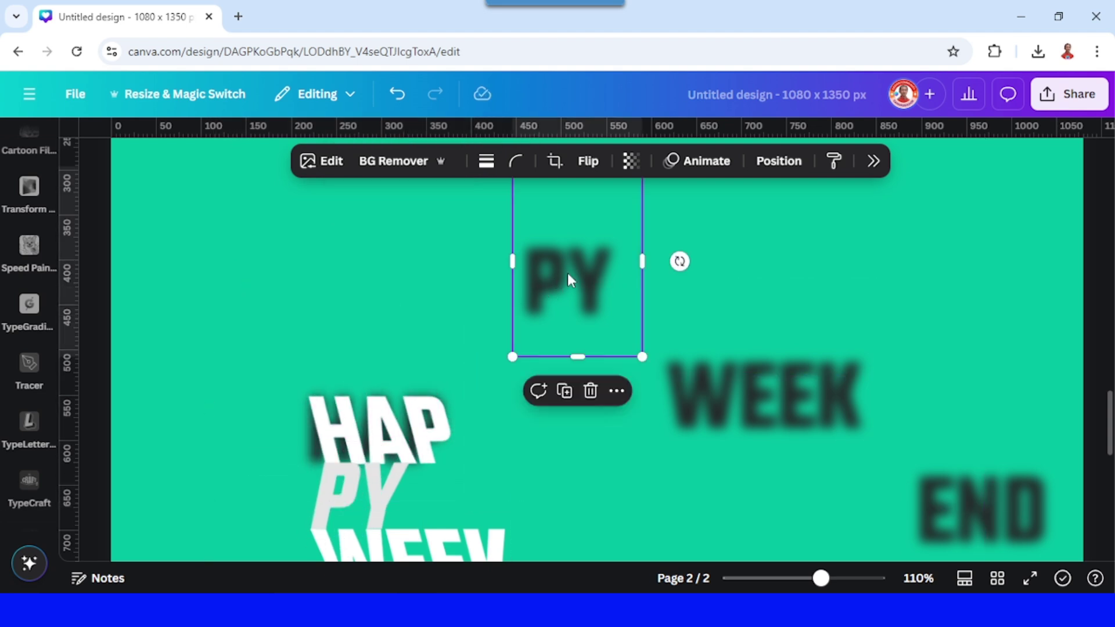
{"action": "left_click_drag", "start_coordinate": [566, 279], "coordinate": [352, 480]}
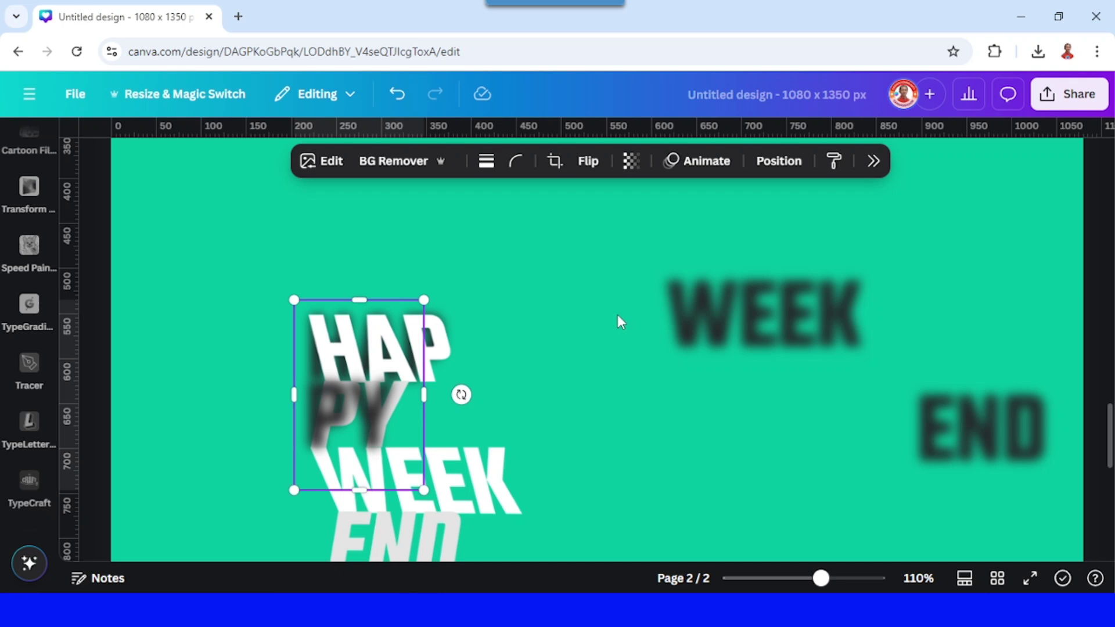
{"action": "left_click_drag", "start_coordinate": [688, 314], "coordinate": [386, 463]}
{"action": "mouse_move", "coordinate": [966, 427]}
{"action": "left_mouse_down"}
{"action": "mouse_move", "coordinate": [354, 403]}
{"action": "mouse_move", "coordinate": [389, 376]}
{"action": "left_mouse_up"}
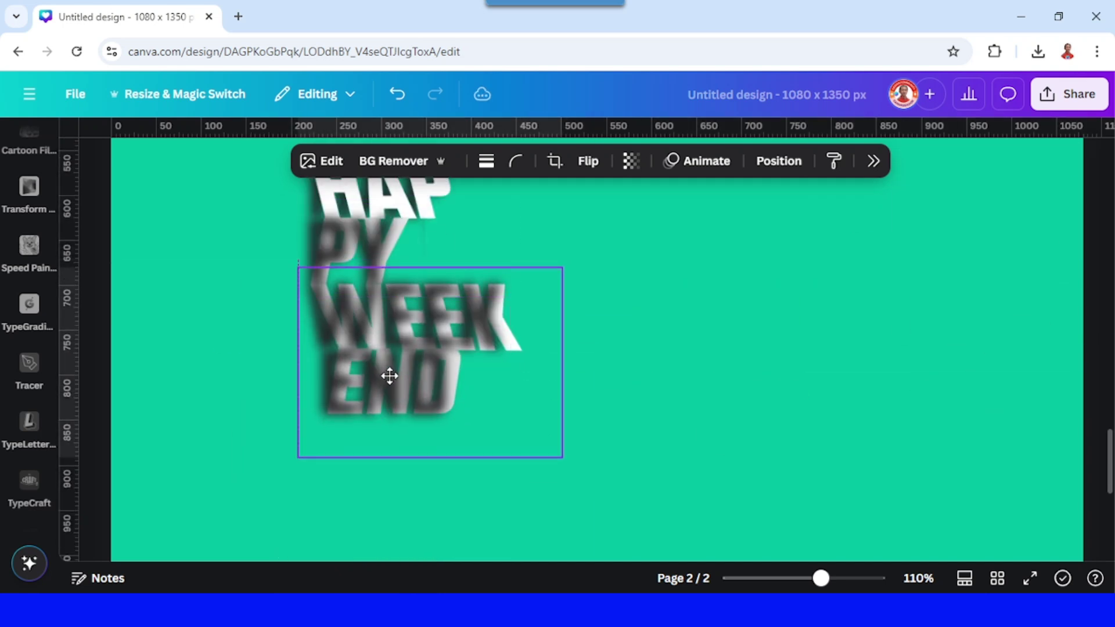
Step: Move the blurred END, WEEK and PY layers below the white words, then group all pieces
{"action": "left_click", "coordinate": [642, 355]}
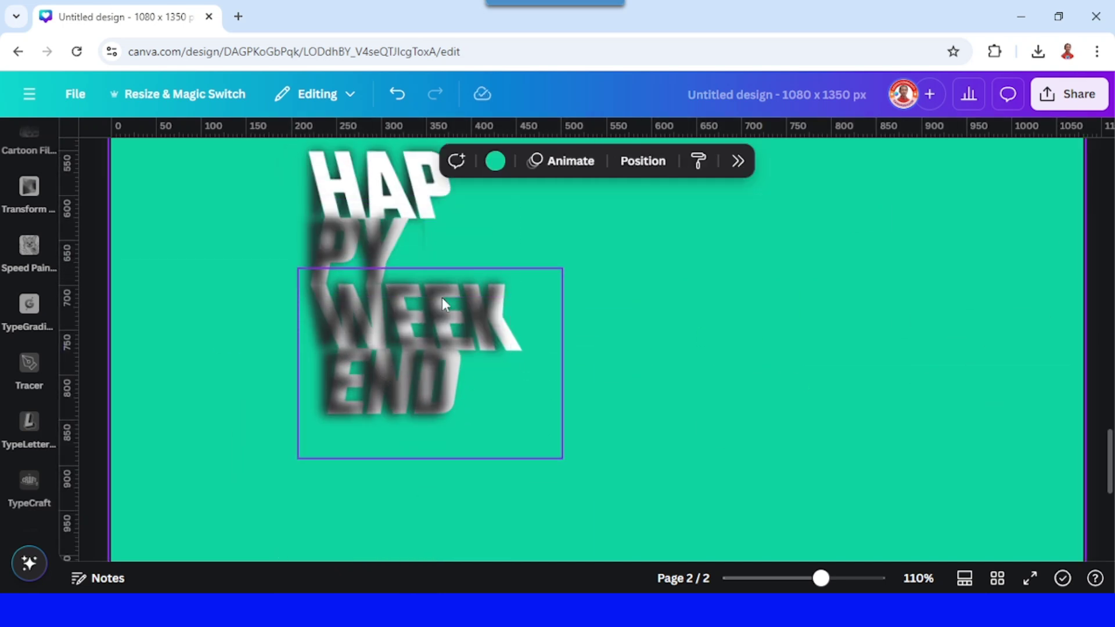
{"action": "left_click", "coordinate": [644, 161]}
{"action": "mouse_move", "coordinate": [981, 288]}
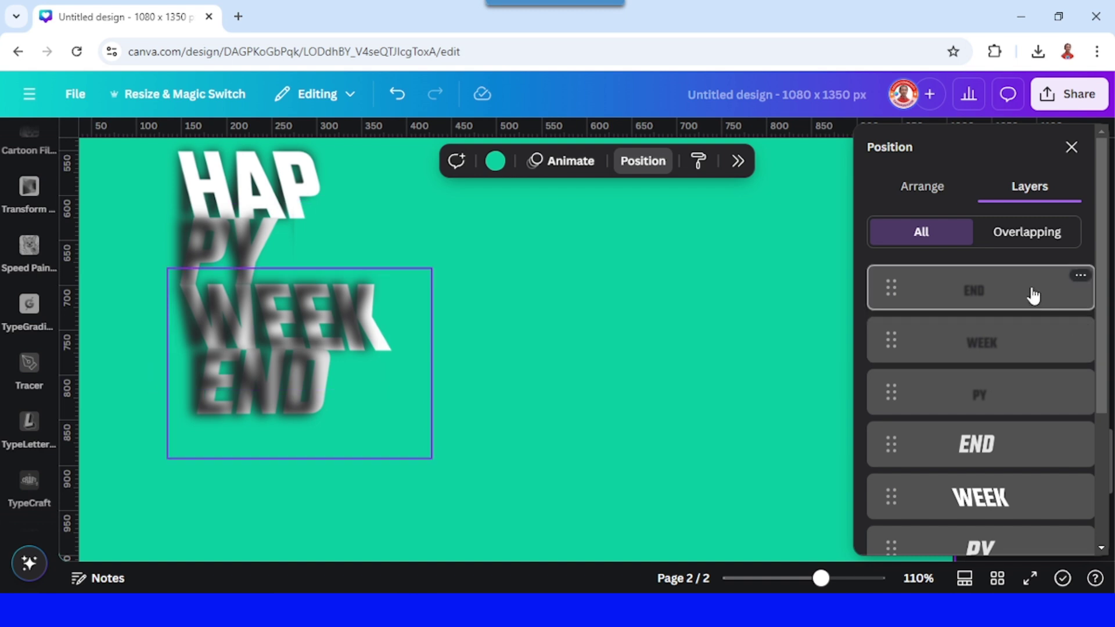
{"action": "left_click", "coordinate": [1033, 296]}
{"action": "left_click", "coordinate": [1013, 396], "text": "shift"}
{"action": "left_click", "coordinate": [1045, 348], "text": "shift"}
{"action": "scroll", "coordinate": [1046, 341], "scroll_direction": "down", "scroll_amount": 2}
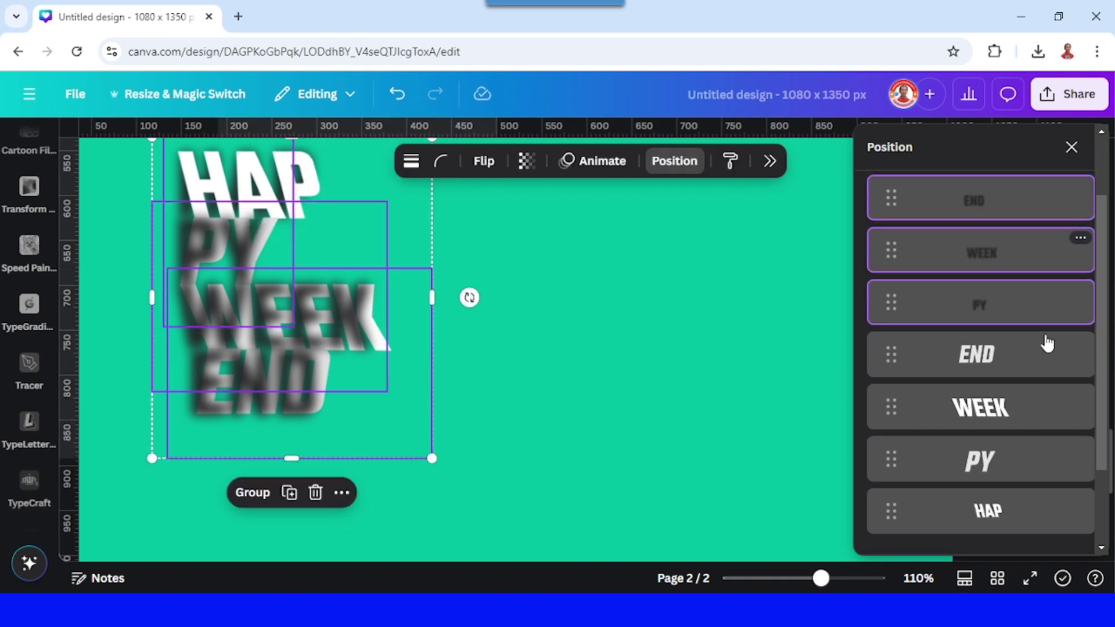
{"action": "left_click_drag", "start_coordinate": [1006, 252], "coordinate": [1004, 475]}
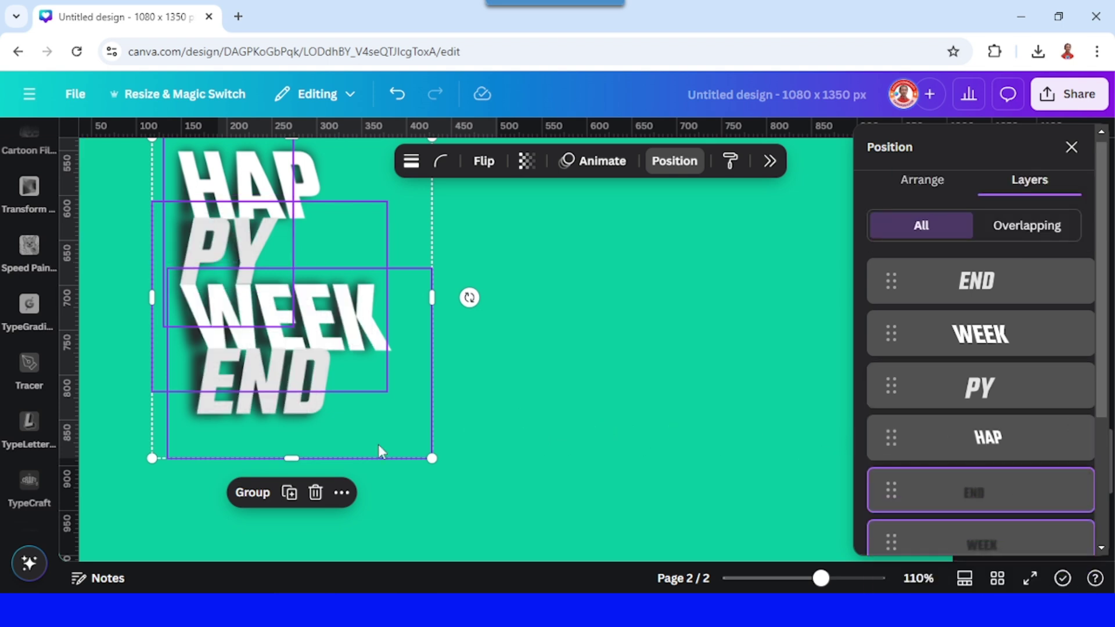
{"action": "left_click", "coordinate": [253, 494]}
{"action": "scroll", "coordinate": [560, 420], "scroll_direction": "up", "scroll_amount": 2}
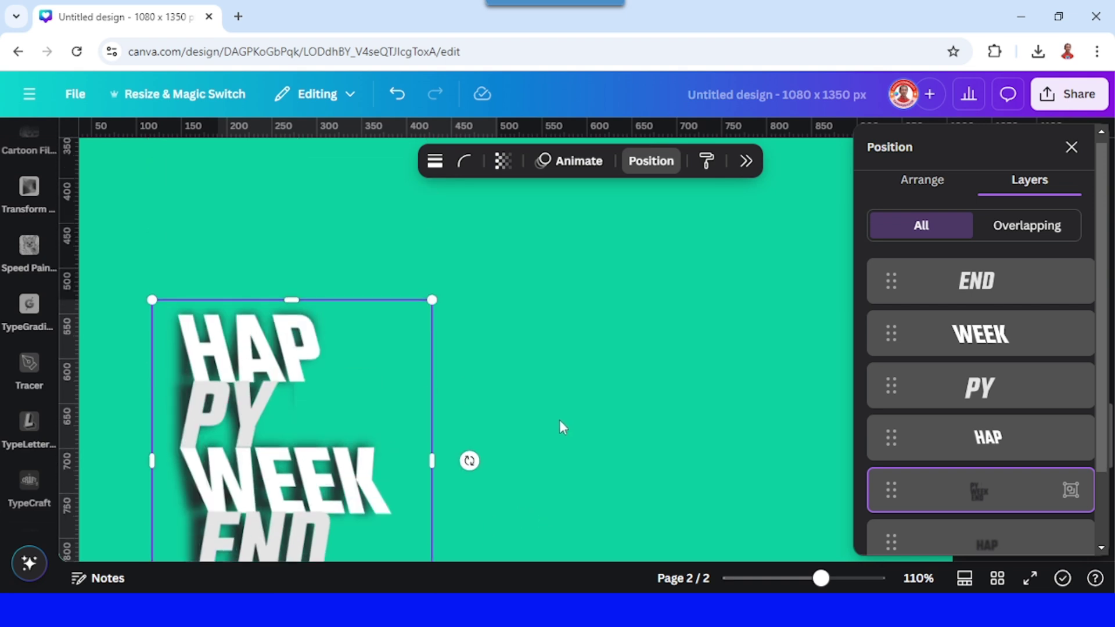
{"action": "scroll", "coordinate": [559, 420], "scroll_direction": "down", "scroll_amount": 2}
Step: Select all word pieces and scale the stack up until it overfills the page
{"action": "left_click", "coordinate": [787, 579]}
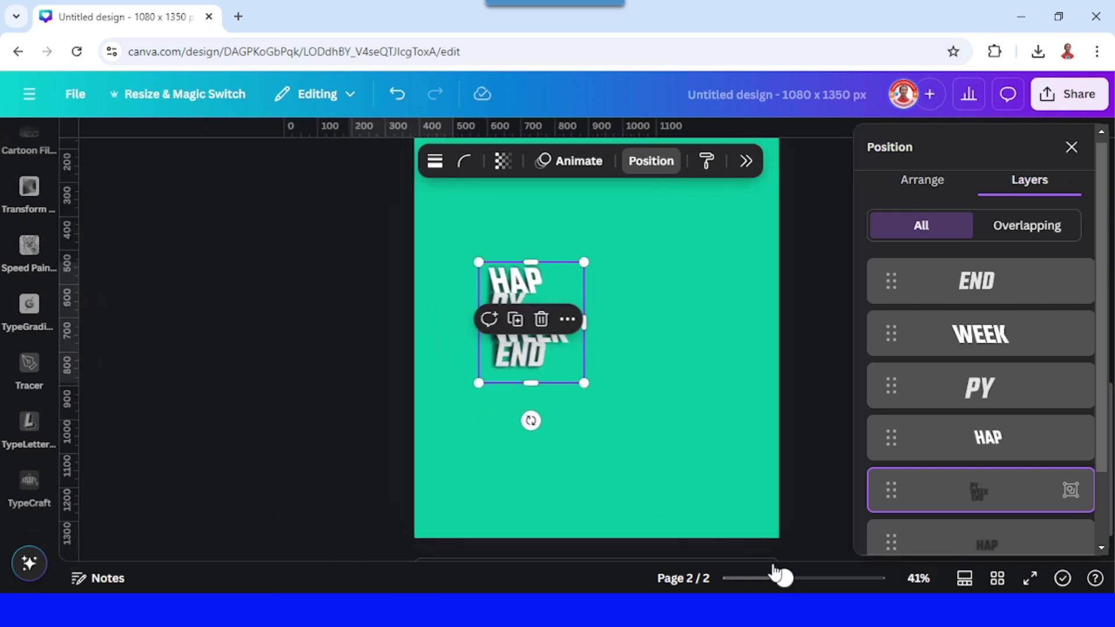
{"action": "key", "text": "ctrl+shift+g"}
{"action": "left_click_drag", "start_coordinate": [586, 383], "coordinate": [713, 523]}
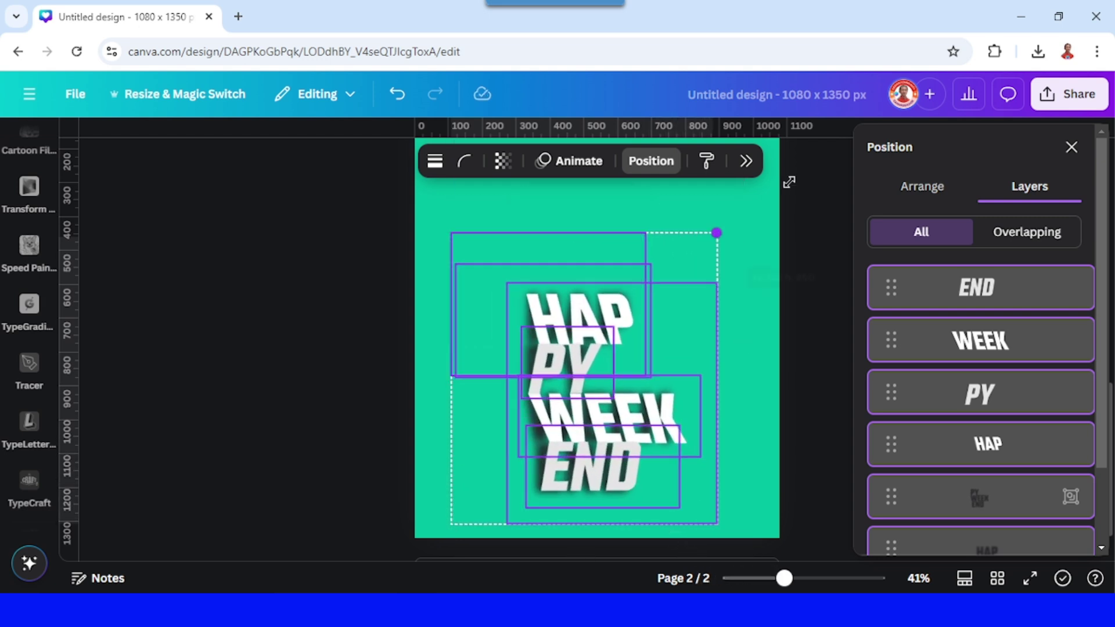
{"action": "left_click_drag", "start_coordinate": [713, 236], "coordinate": [813, 170]}
{"action": "left_click", "coordinate": [758, 578]}
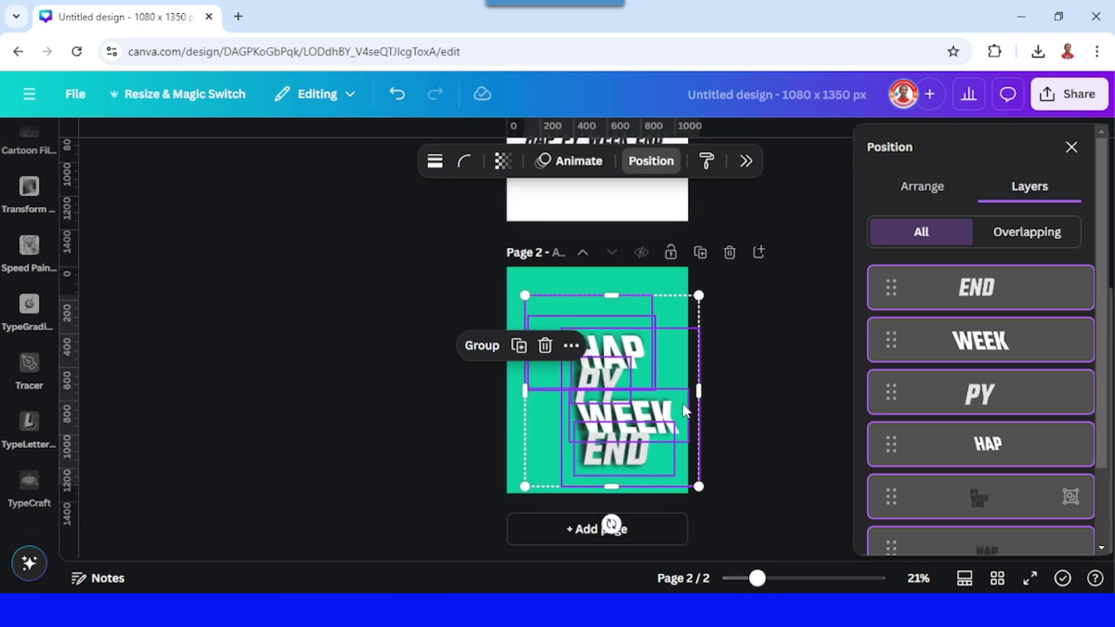
{"action": "left_click_drag", "start_coordinate": [527, 297], "coordinate": [472, 237]}
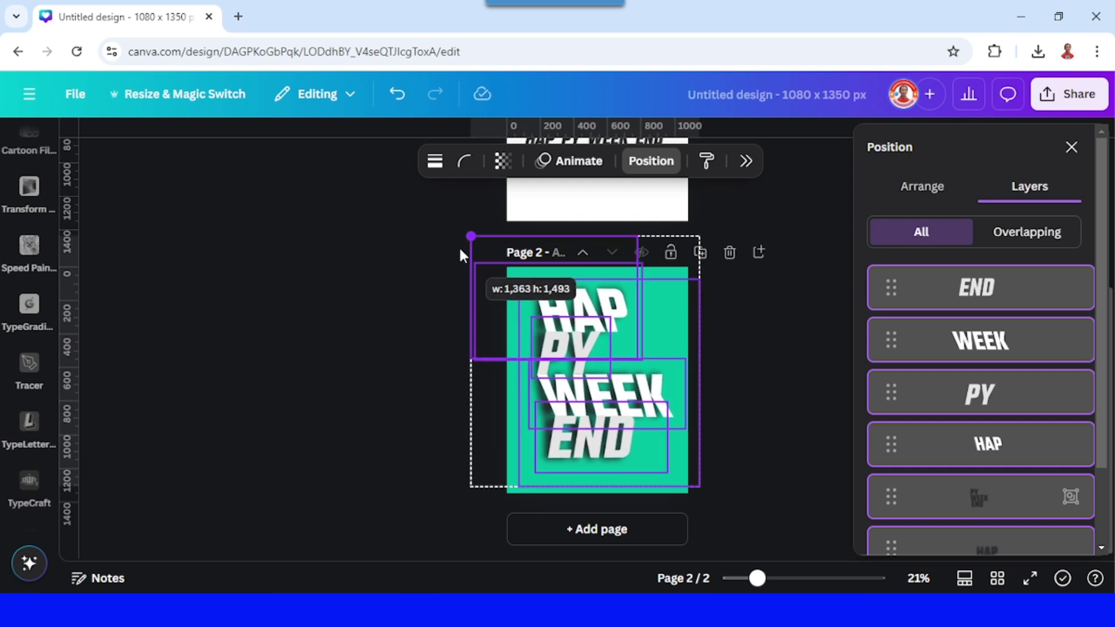
Step: Tilt the word stack about 17 degrees and settle it into place
{"action": "left_click_drag", "start_coordinate": [586, 524], "coordinate": [634, 528]}
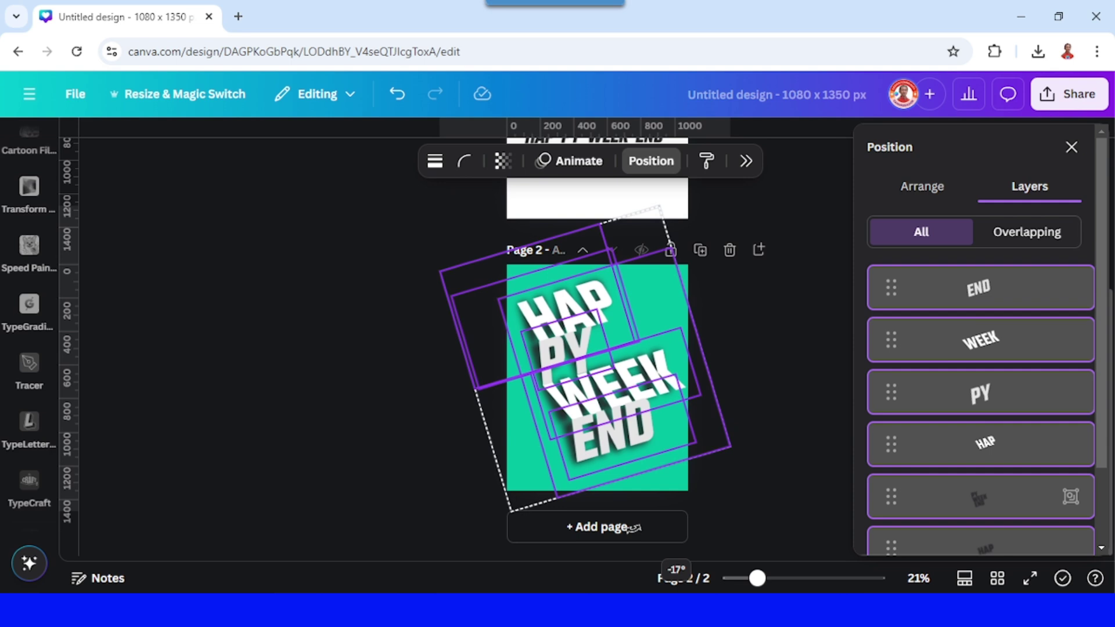
{"action": "left_click_drag", "start_coordinate": [634, 528], "coordinate": [635, 529]}
{"action": "scroll", "coordinate": [617, 459], "scroll_direction": "down", "scroll_amount": 1}
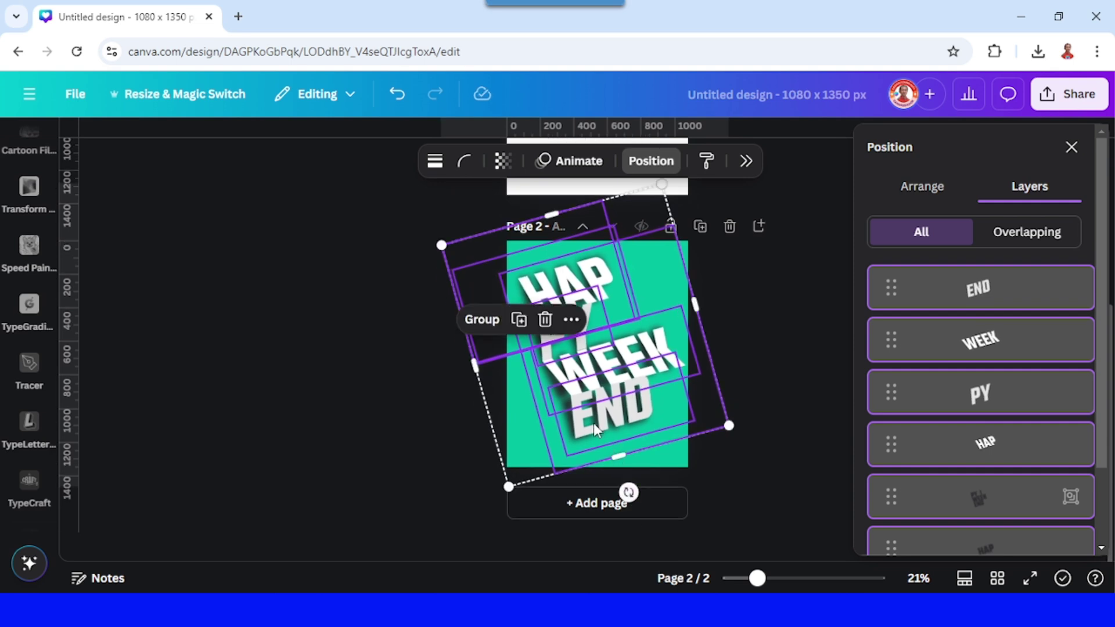
{"action": "left_click_drag", "start_coordinate": [593, 422], "coordinate": [594, 423]}
{"action": "left_click", "coordinate": [717, 300]}
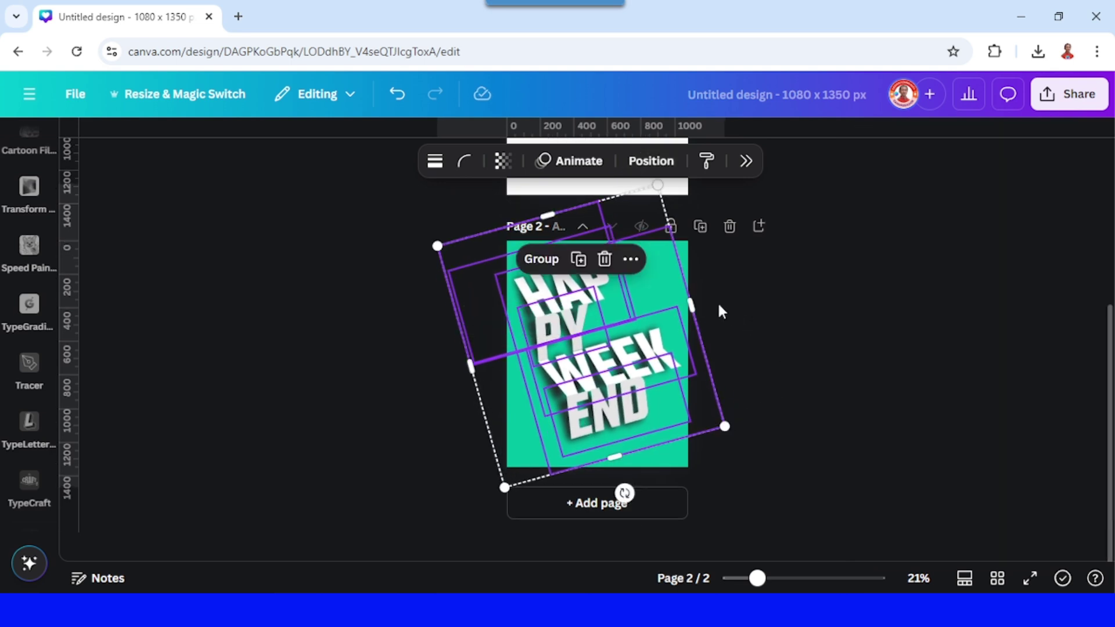
{"action": "scroll", "coordinate": [724, 273], "scroll_direction": "up", "scroll_amount": 1}
Step: Fill the page background with the teal-blue gradient swatch
{"action": "left_click", "coordinate": [687, 279]}
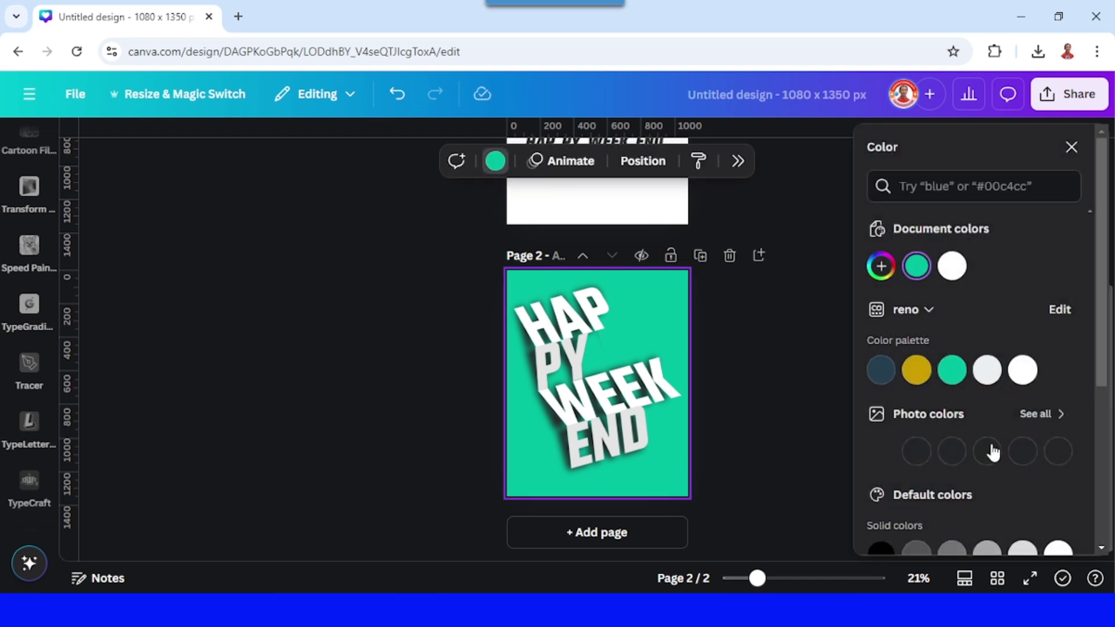
{"action": "scroll", "coordinate": [1028, 470], "scroll_direction": "down", "scroll_amount": 3}
{"action": "left_click", "coordinate": [1060, 493]}
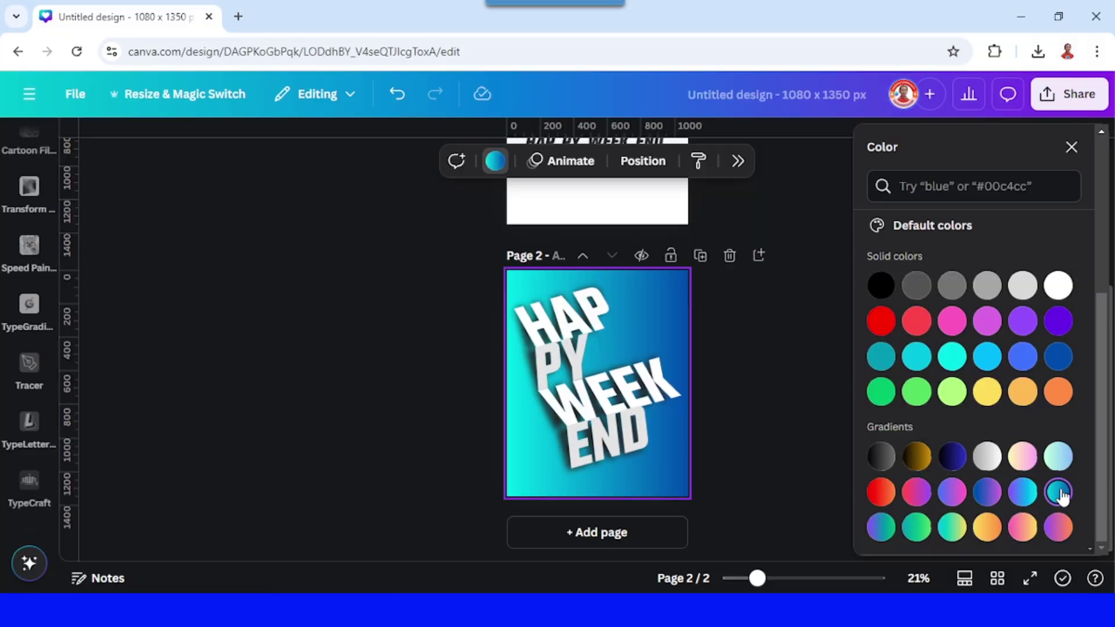